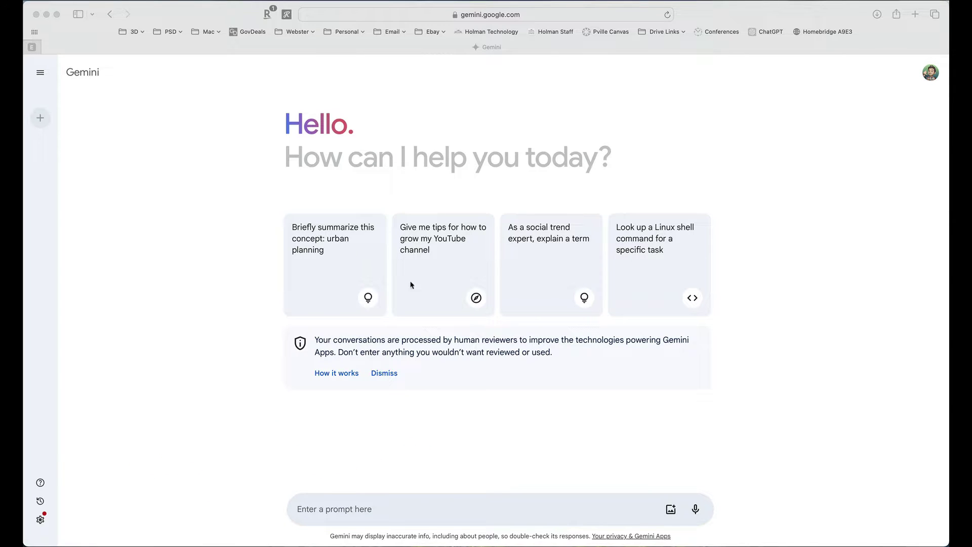
Step: Ask Gemini to 'Create a lesson teaching the causes of the Civil War'
{"action": "left_click", "coordinate": [365, 510]}
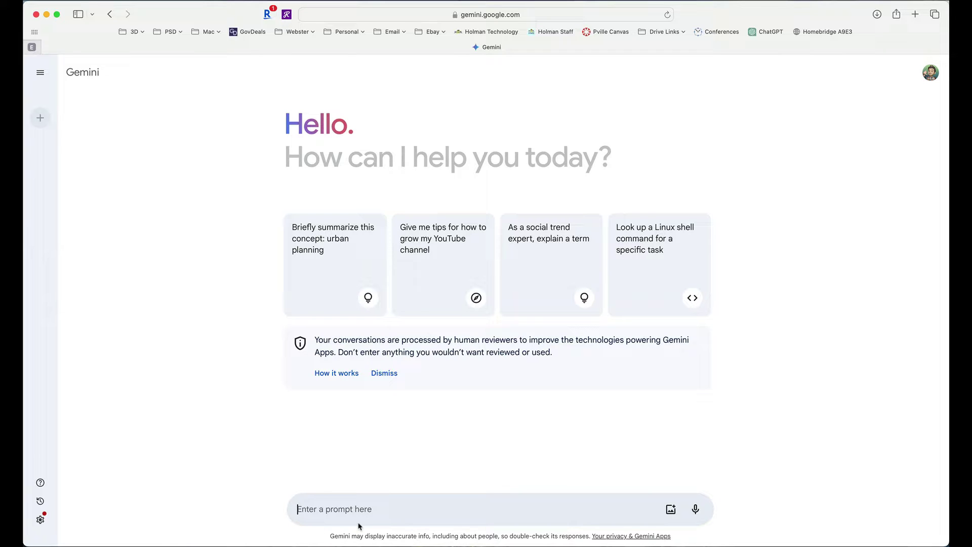
{"action": "type", "text": "Cre"}
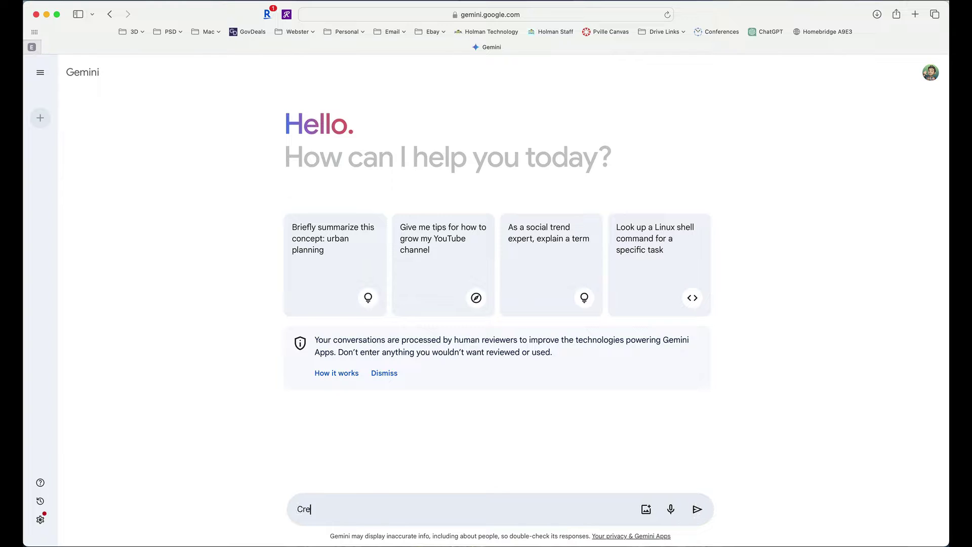
{"action": "type", "text": "ate a lesson teaching the causes of the Civil War"}
{"action": "key", "text": "Return"}
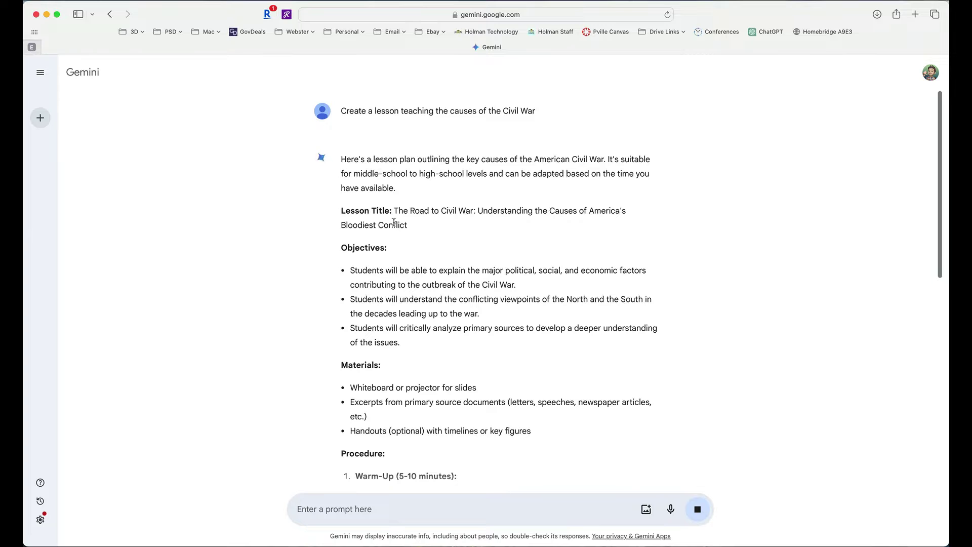
Step: Scroll through the Civil War lesson plan reply from start to finish
{"action": "scroll", "coordinate": [390, 283], "scroll_direction": "down", "scroll_amount": 4}
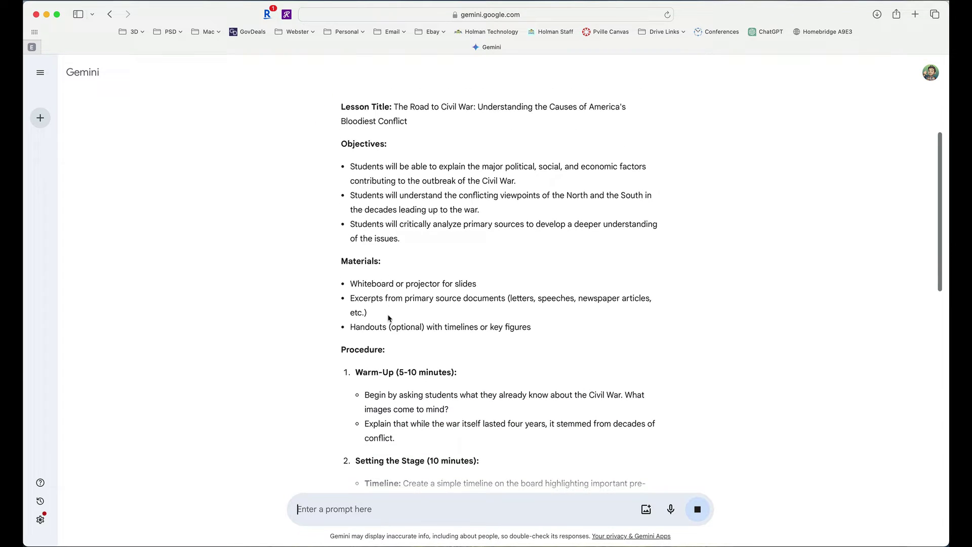
{"action": "scroll", "coordinate": [389, 317], "scroll_direction": "down", "scroll_amount": 8}
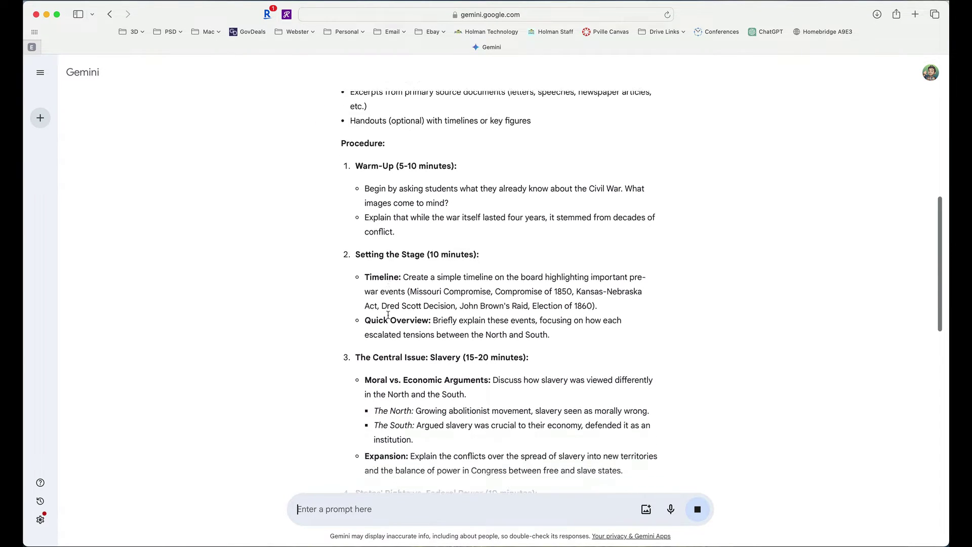
{"action": "scroll", "coordinate": [389, 315], "scroll_direction": "down", "scroll_amount": 10}
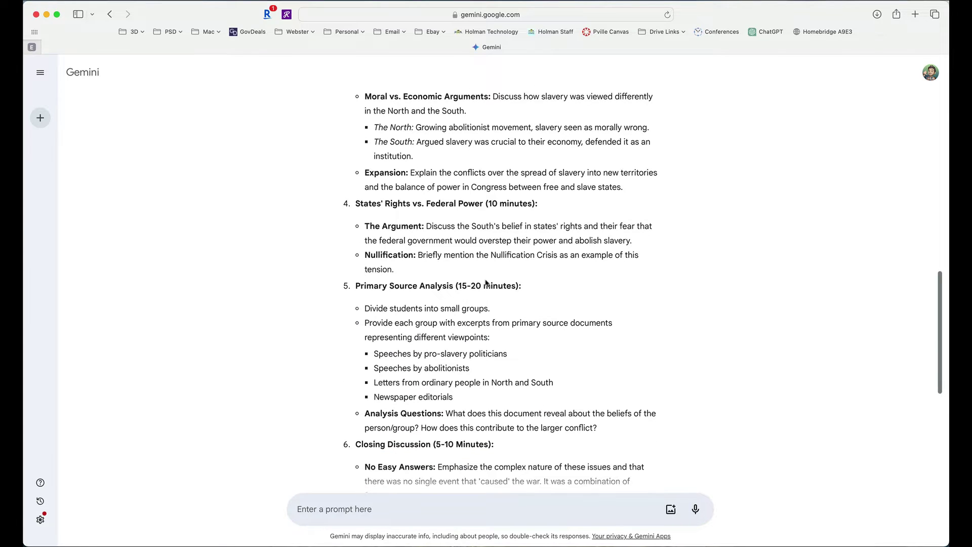
{"action": "scroll", "coordinate": [527, 286], "scroll_direction": "down", "scroll_amount": 4}
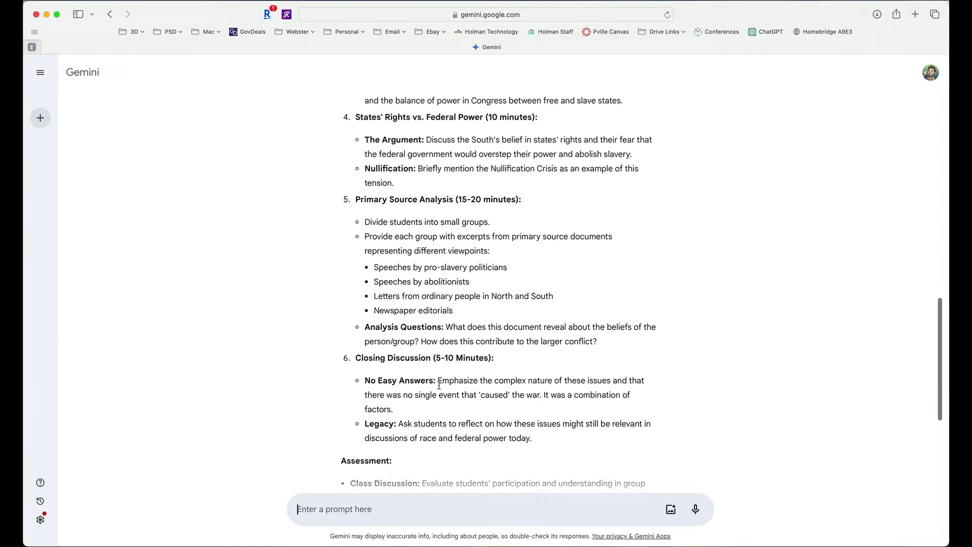
{"action": "scroll", "coordinate": [440, 412], "scroll_direction": "down", "scroll_amount": 10}
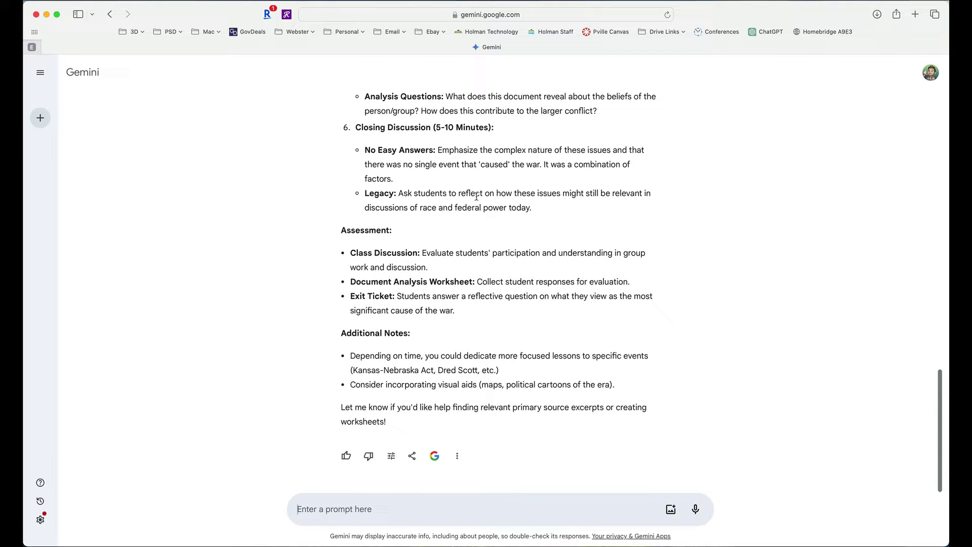
{"action": "scroll", "coordinate": [518, 241], "scroll_direction": "up", "scroll_amount": 1}
{"action": "scroll", "coordinate": [519, 241], "scroll_direction": "down", "scroll_amount": 1}
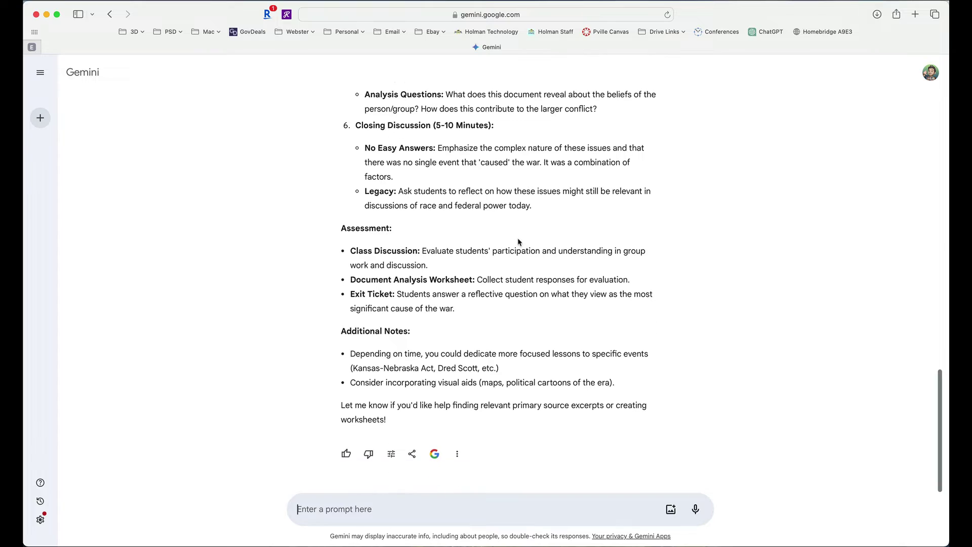
{"action": "scroll", "coordinate": [519, 241], "scroll_direction": "up", "scroll_amount": 20}
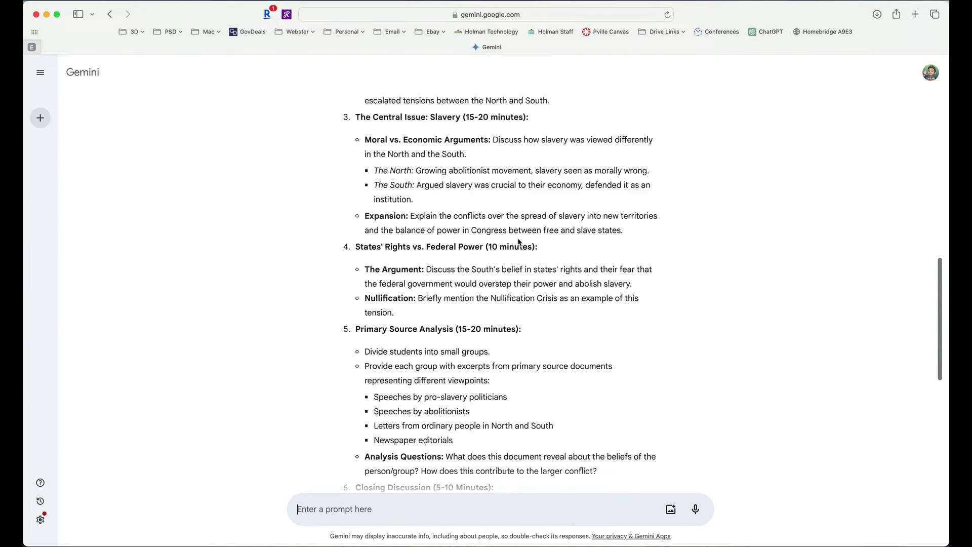
{"action": "scroll", "coordinate": [518, 241], "scroll_direction": "up", "scroll_amount": 15}
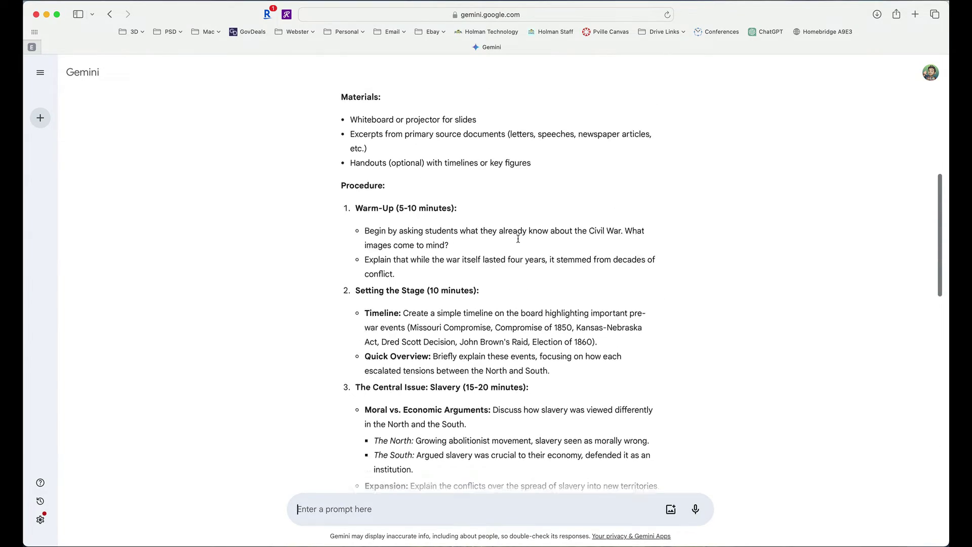
{"action": "scroll", "coordinate": [518, 238], "scroll_direction": "up", "scroll_amount": 2}
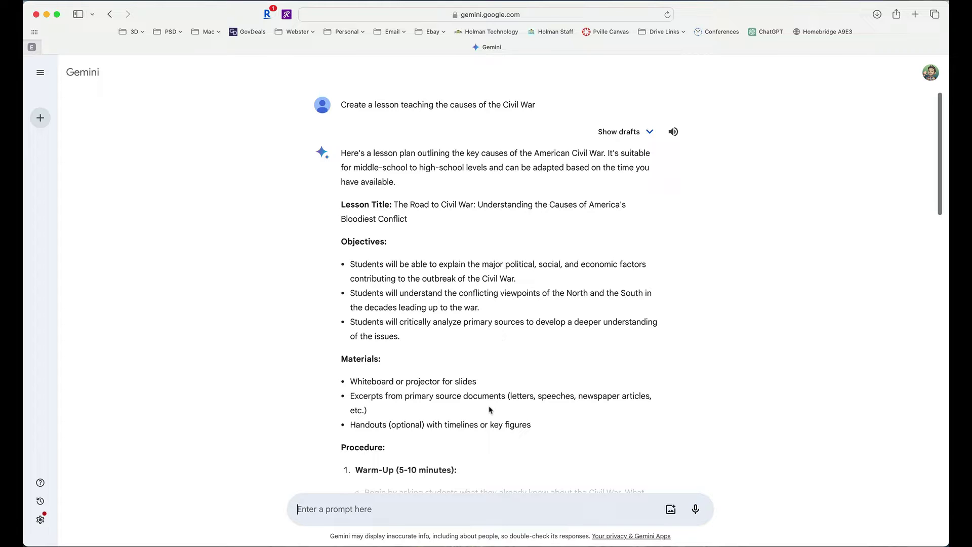
{"action": "scroll", "coordinate": [353, 457], "scroll_direction": "down", "scroll_amount": 2}
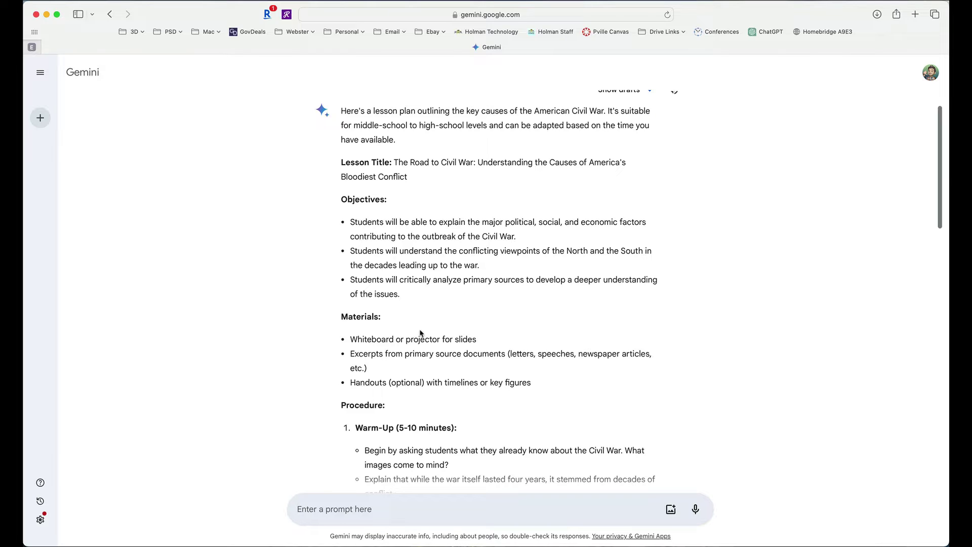
Step: Ask Gemini to 'Make this appropriate for 8th graders', fixing the typo first
{"action": "type", "text": "Make this appropriate for 8th gradeer"}
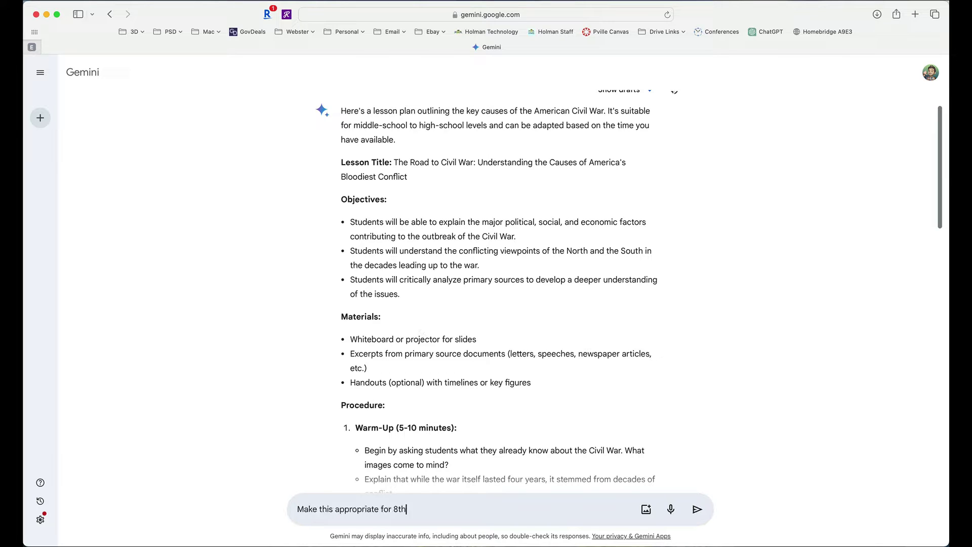
{"action": "key", "text": "BackSpace"}
{"action": "key", "text": "BackSpace"}
{"action": "type", "text": "rs"}
{"action": "key", "text": "Return"}
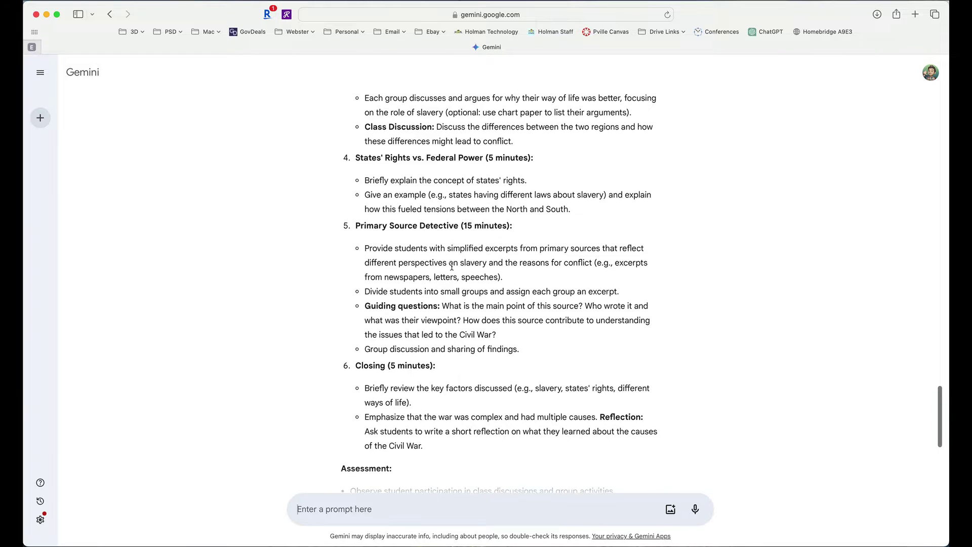
Step: Review the 45-minute 8th-grade plan 'The Divided Road'
{"action": "scroll", "coordinate": [452, 265], "scroll_direction": "down", "scroll_amount": 6}
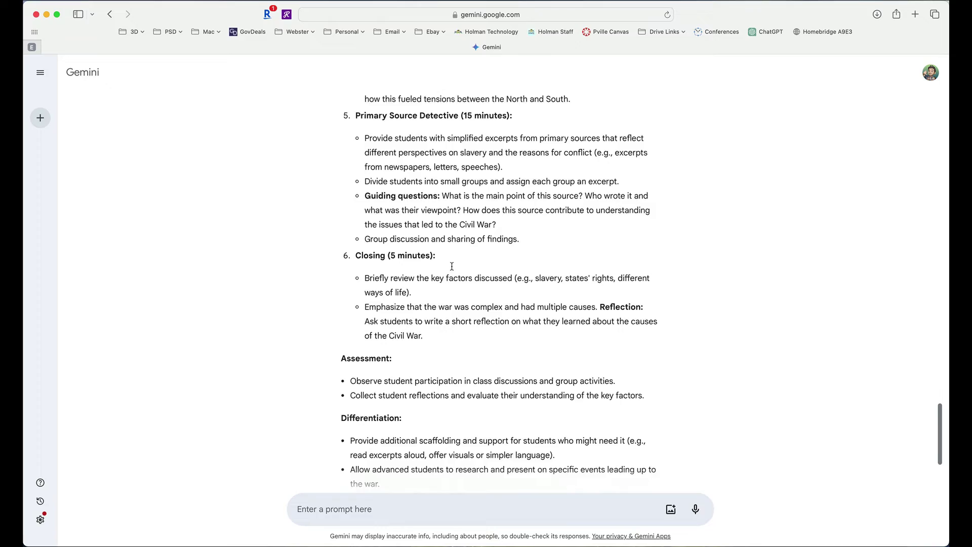
{"action": "scroll", "coordinate": [452, 265], "scroll_direction": "up", "scroll_amount": 13}
{"action": "scroll", "coordinate": [451, 265], "scroll_direction": "up", "scroll_amount": 10}
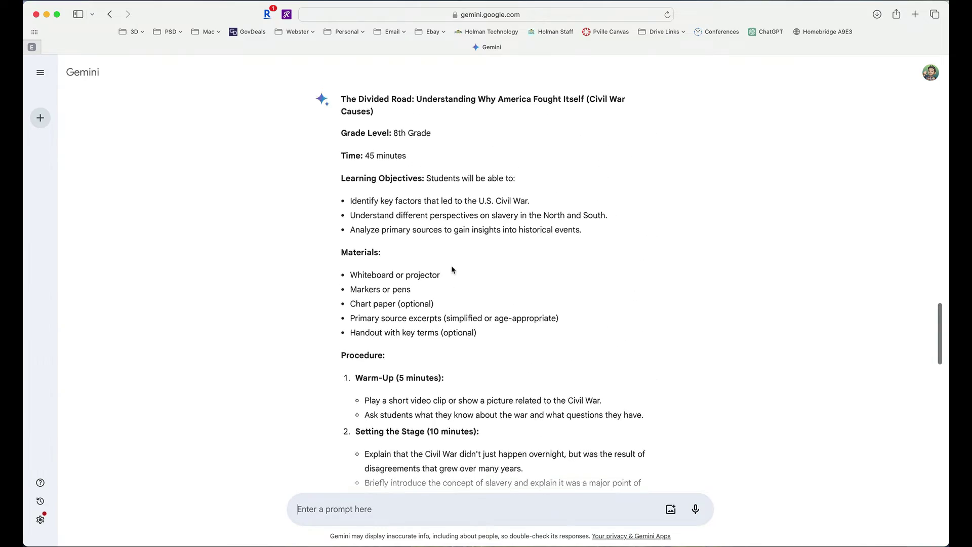
{"action": "scroll", "coordinate": [446, 284], "scroll_direction": "down", "scroll_amount": 3}
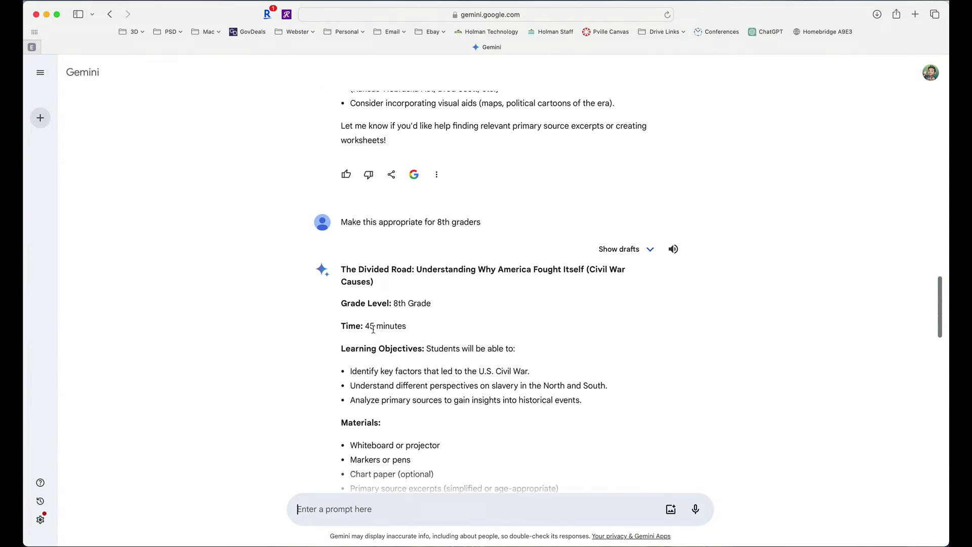
{"action": "scroll", "coordinate": [393, 330], "scroll_direction": "down", "scroll_amount": 8}
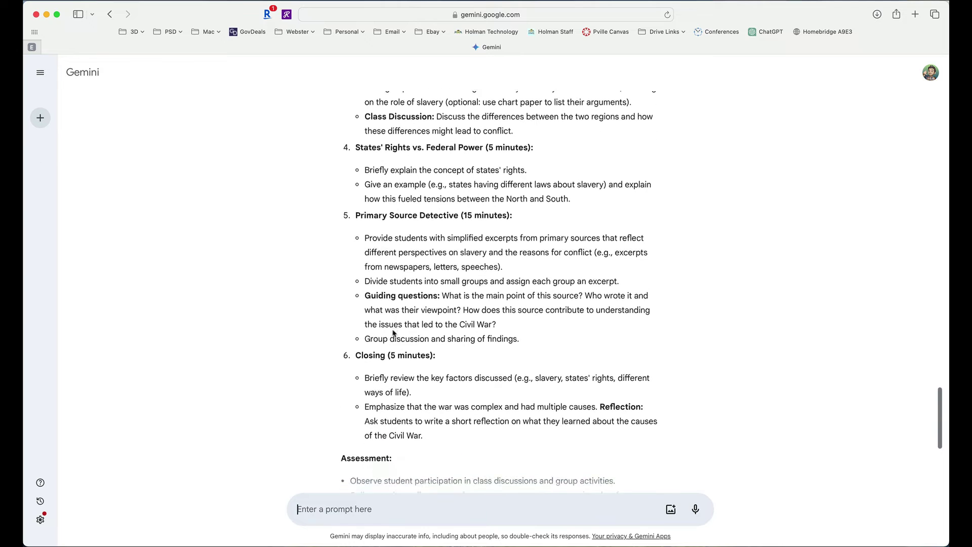
{"action": "left_click", "coordinate": [371, 510]}
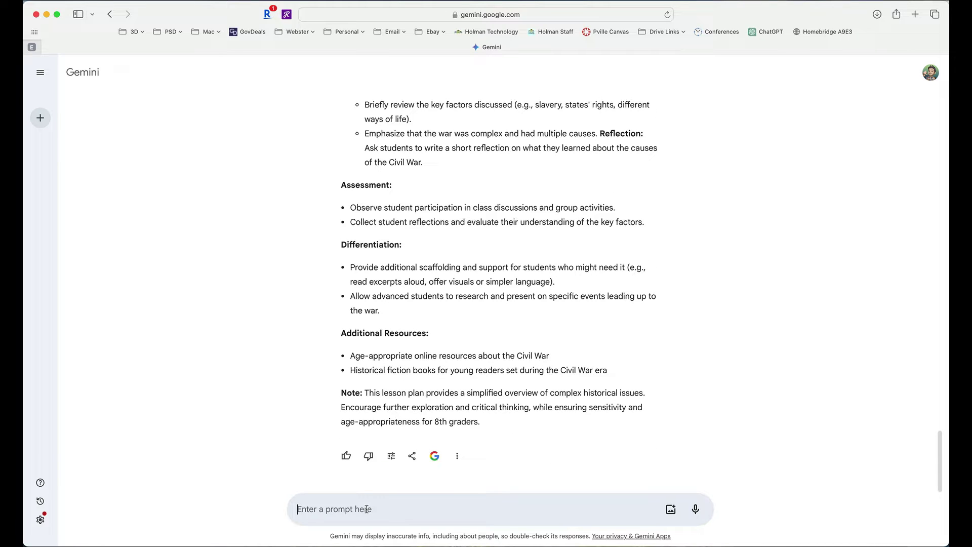
Step: Ask Gemini to 'Make this a 30 min lesson'
{"action": "type", "text": "Make this a"}
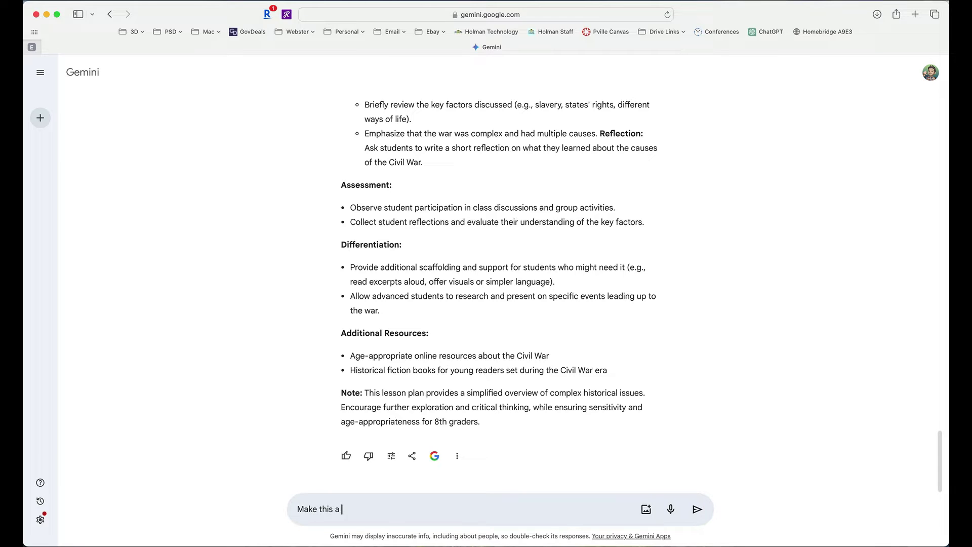
{"action": "type", "text": " 30 min lesson"}
{"action": "key", "text": "Return"}
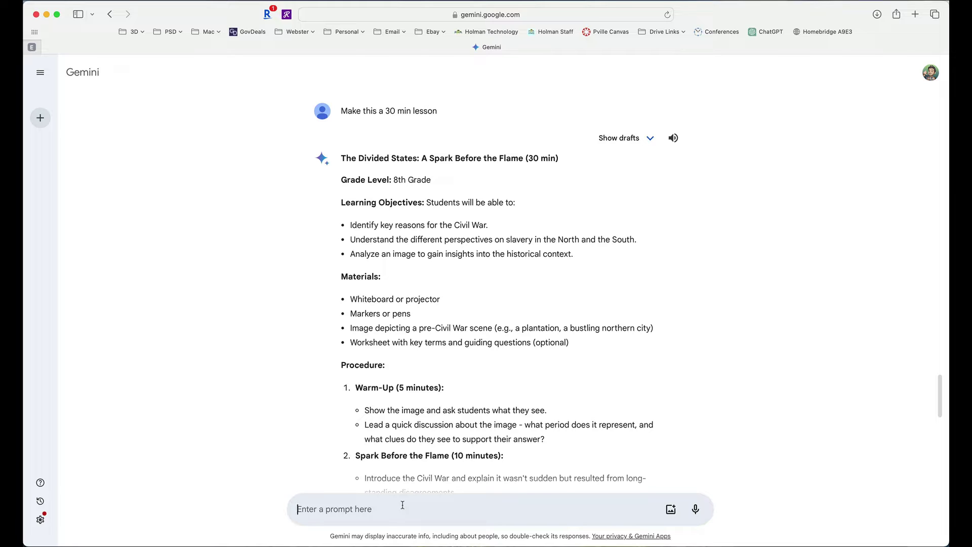
{"action": "type", "text": "Include"}
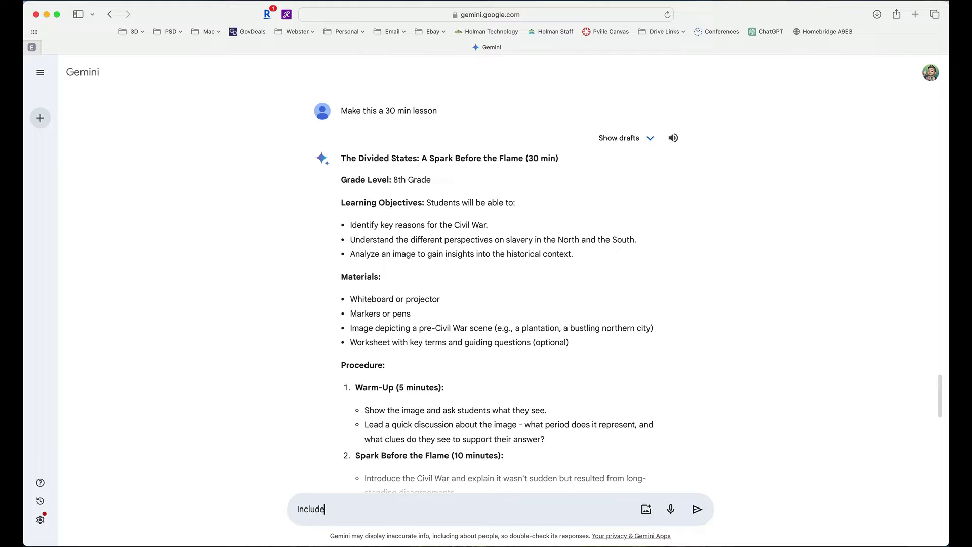
{"action": "type", "text": " cooperative learning and personalized learning"}
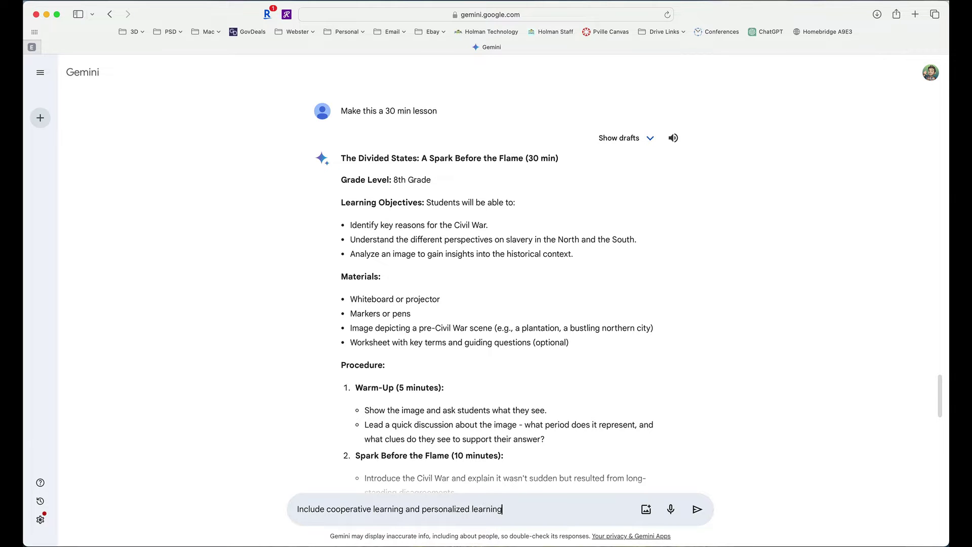
{"action": "key", "text": "Return"}
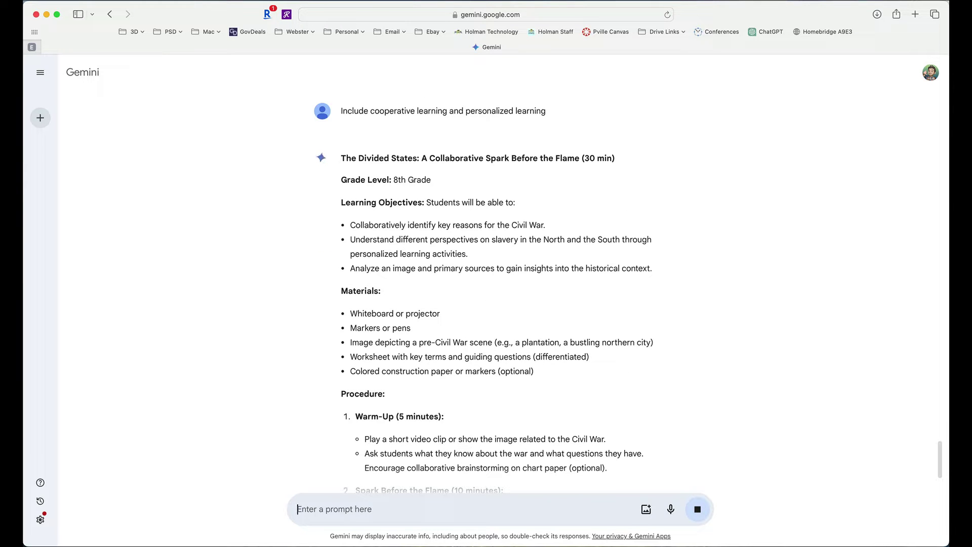
{"action": "scroll", "coordinate": [475, 278], "scroll_direction": "down", "scroll_amount": 8}
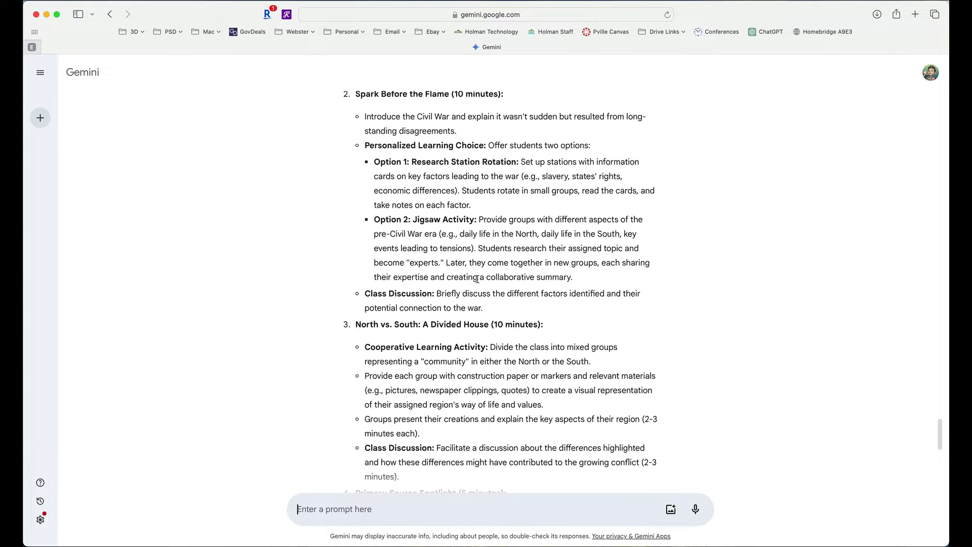
{"action": "scroll", "coordinate": [480, 338], "scroll_direction": "down", "scroll_amount": 4}
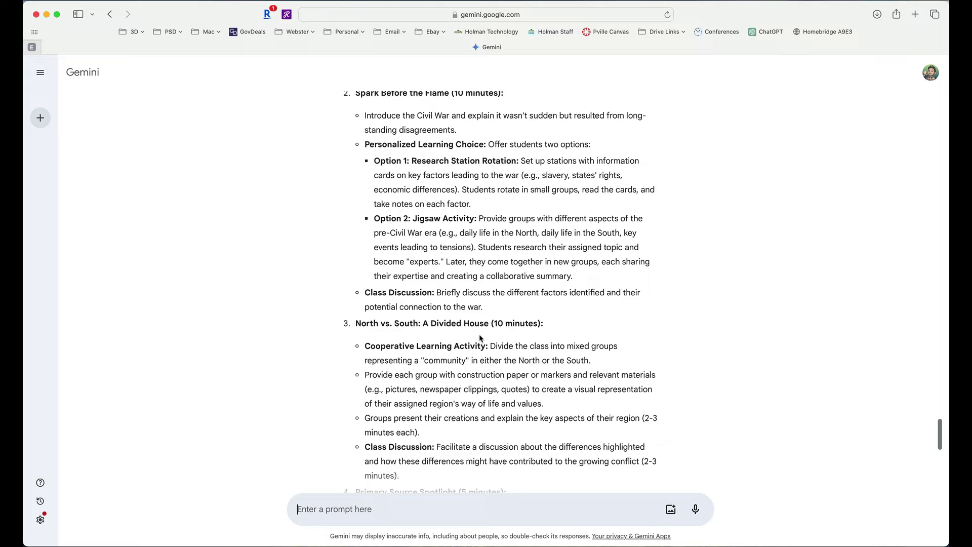
{"action": "scroll", "coordinate": [480, 338], "scroll_direction": "down", "scroll_amount": 1}
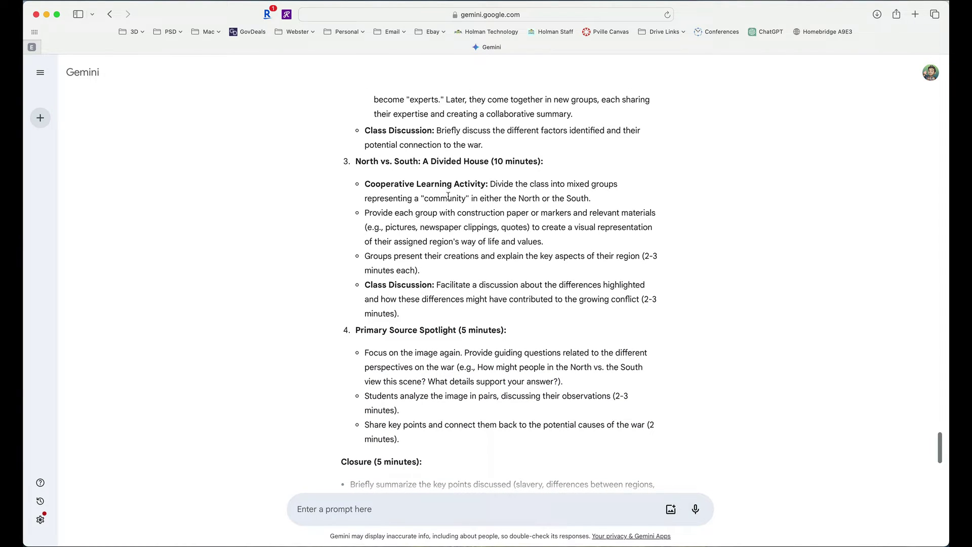
{"action": "scroll", "coordinate": [572, 328], "scroll_direction": "down", "scroll_amount": 7}
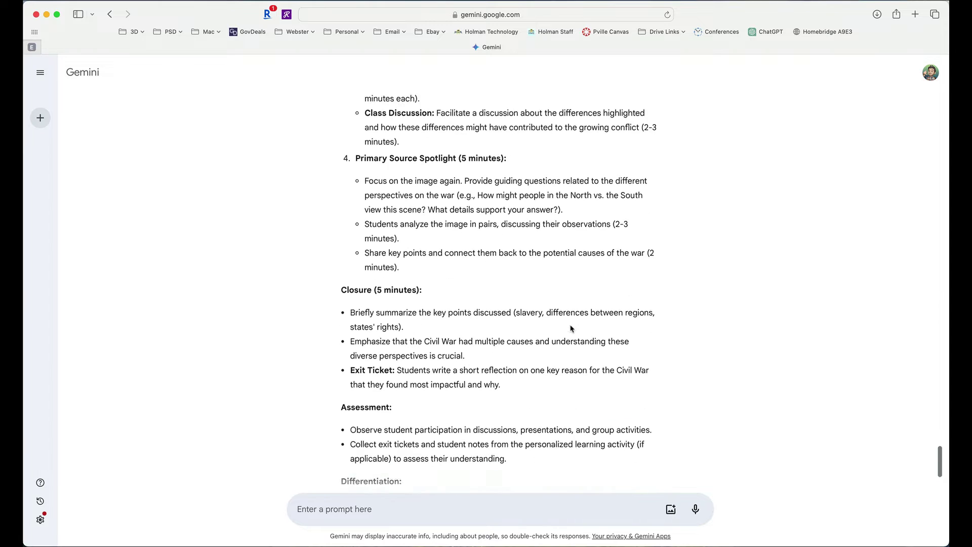
{"action": "scroll", "coordinate": [571, 328], "scroll_direction": "down", "scroll_amount": 4}
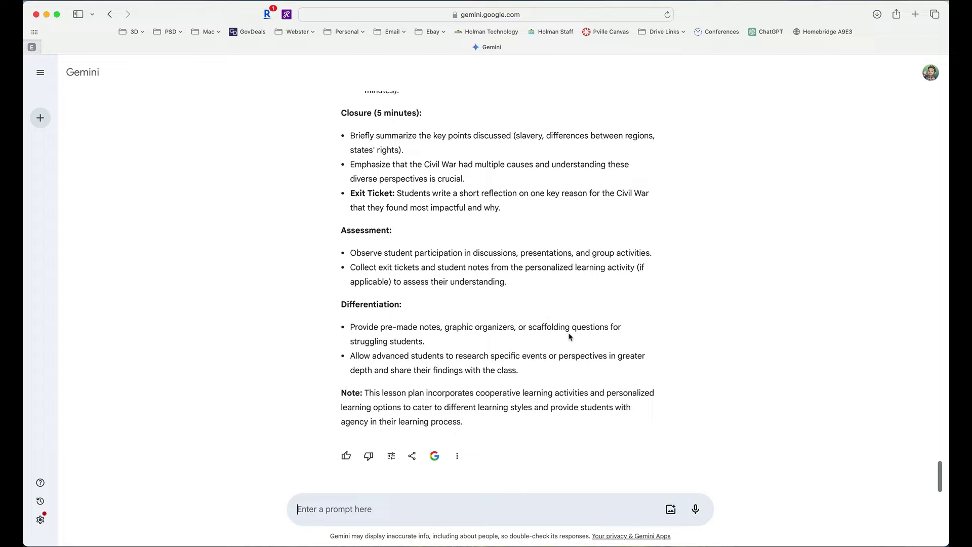
{"action": "scroll", "coordinate": [439, 259], "scroll_direction": "up", "scroll_amount": 15}
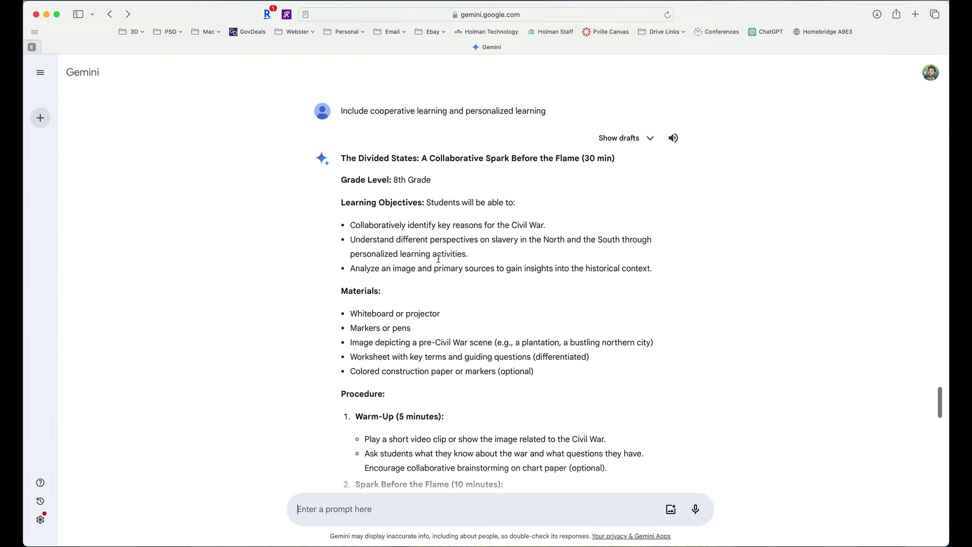
{"action": "scroll", "coordinate": [439, 259], "scroll_direction": "down", "scroll_amount": 5}
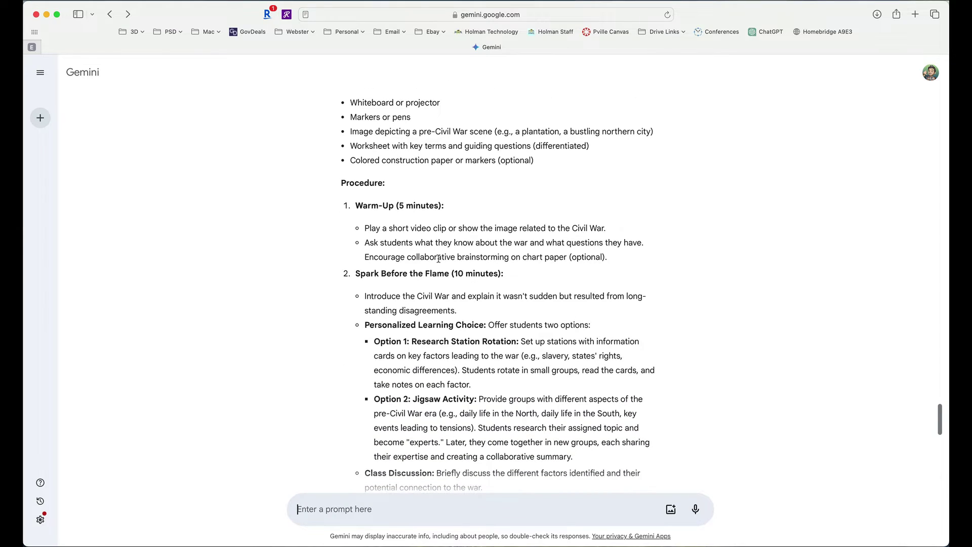
{"action": "scroll", "coordinate": [438, 258], "scroll_direction": "down", "scroll_amount": 5}
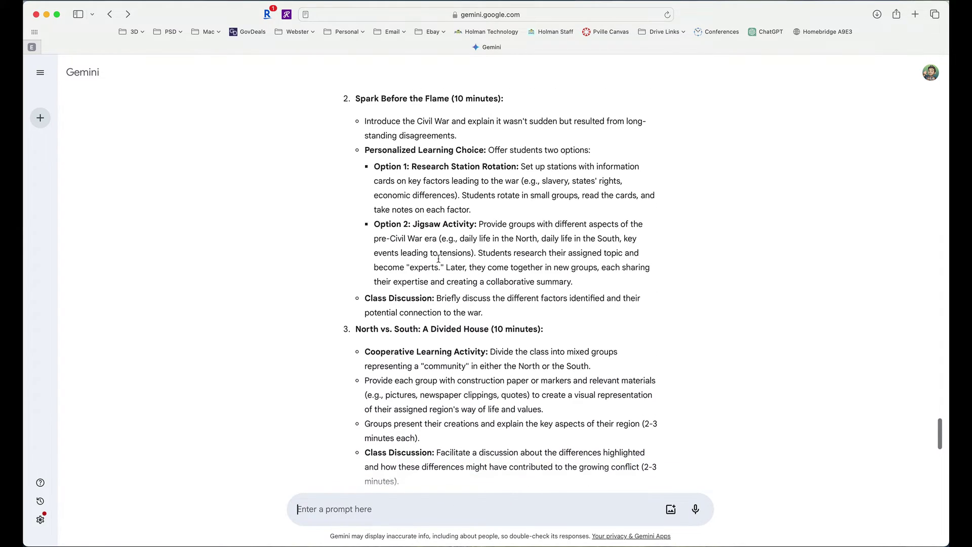
{"action": "scroll", "coordinate": [439, 259], "scroll_direction": "down", "scroll_amount": 15}
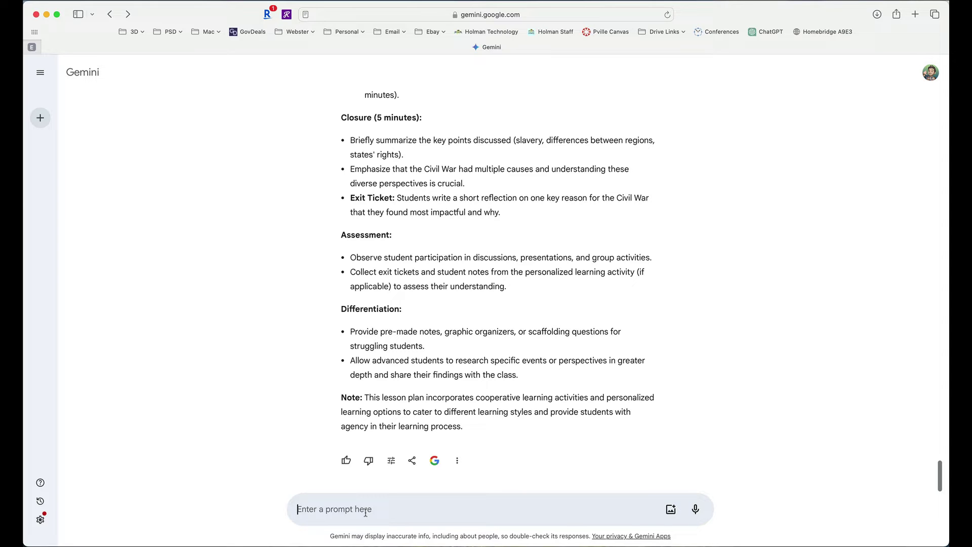
{"action": "type", "text": "Create"}
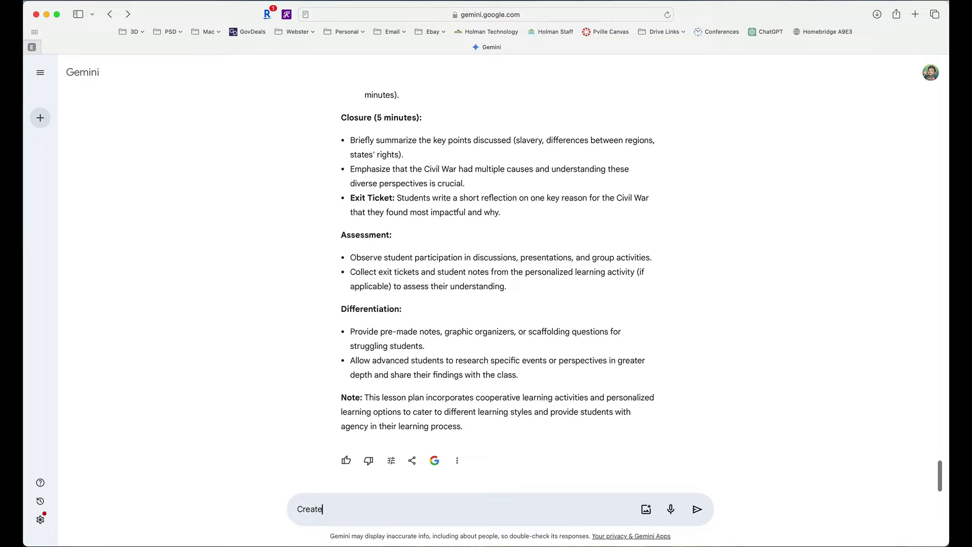
{"action": "type", "text": " a rubr"}
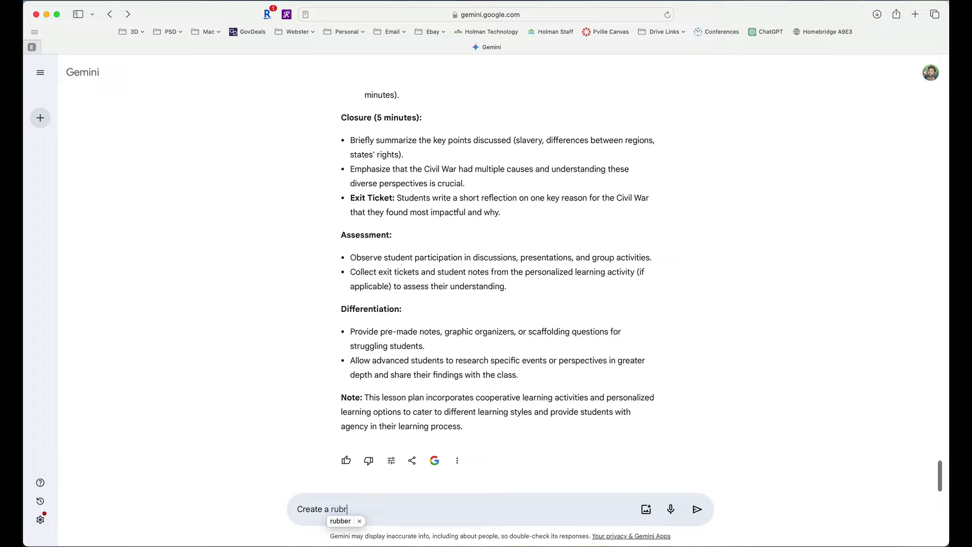
{"action": "type", "text": "ic for this lesson"}
Step: Submit 'Create a rubric for this lesson' and review the five-criterion 1–3 point rubric table
{"action": "key", "text": "Return"}
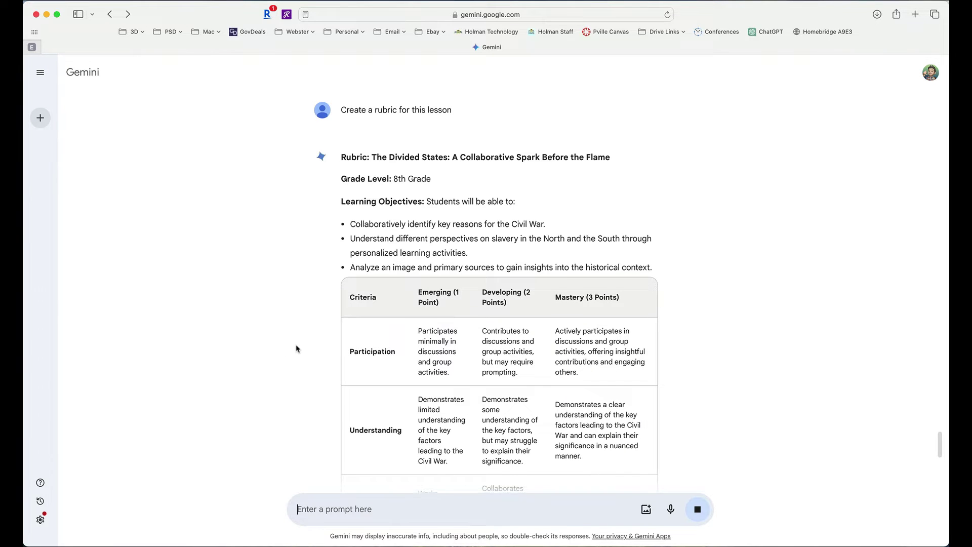
{"action": "scroll", "coordinate": [296, 348], "scroll_direction": "down", "scroll_amount": 3}
{"action": "scroll", "coordinate": [469, 201], "scroll_direction": "down", "scroll_amount": 2}
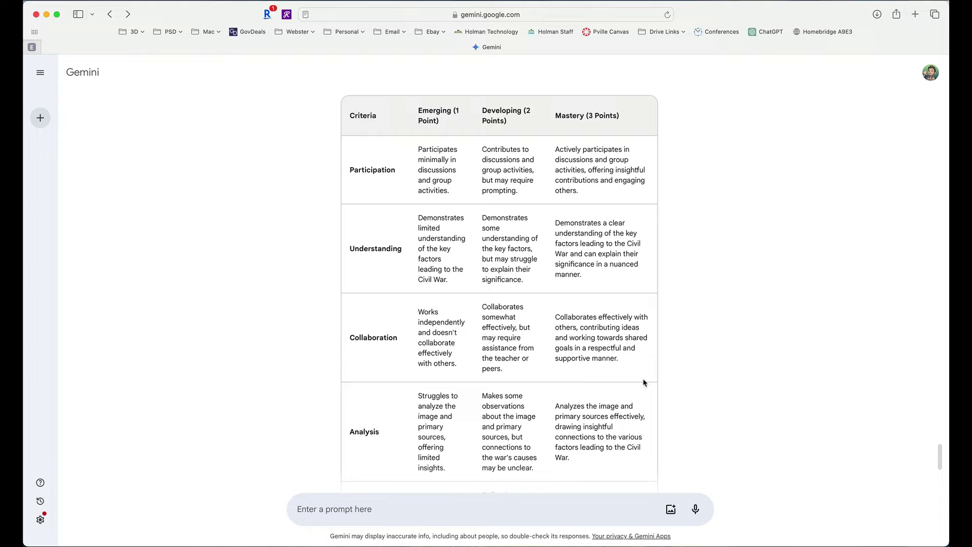
{"action": "scroll", "coordinate": [598, 287], "scroll_direction": "down", "scroll_amount": 5}
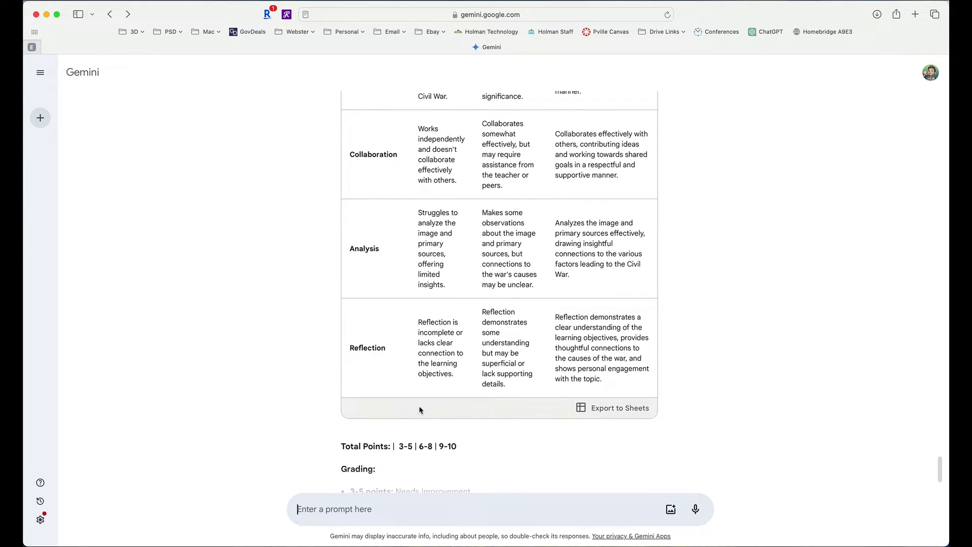
Step: Export the rubric to a new Google Sheet, widen columns B and C and row 2
{"action": "left_click", "coordinate": [620, 414]}
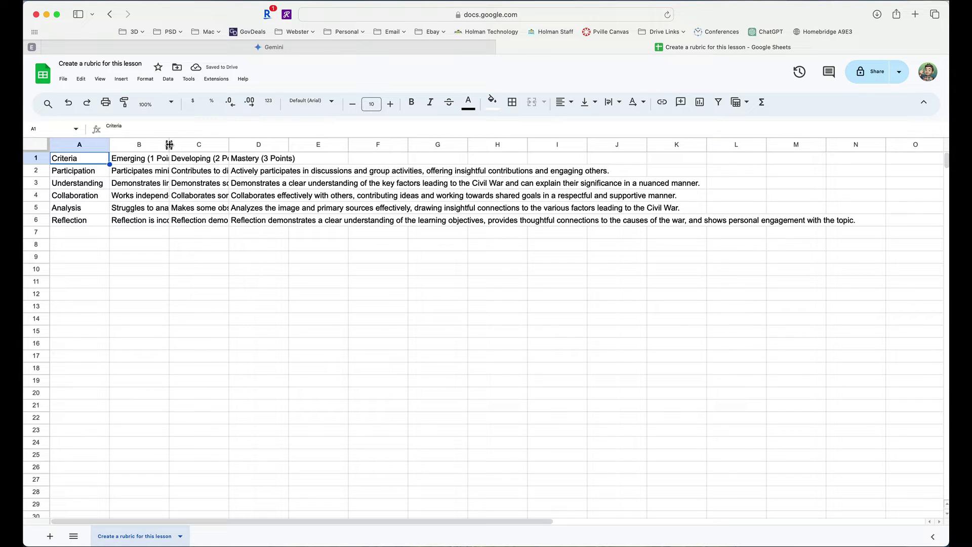
{"action": "left_click_drag", "start_coordinate": [169, 144], "coordinate": [212, 145]}
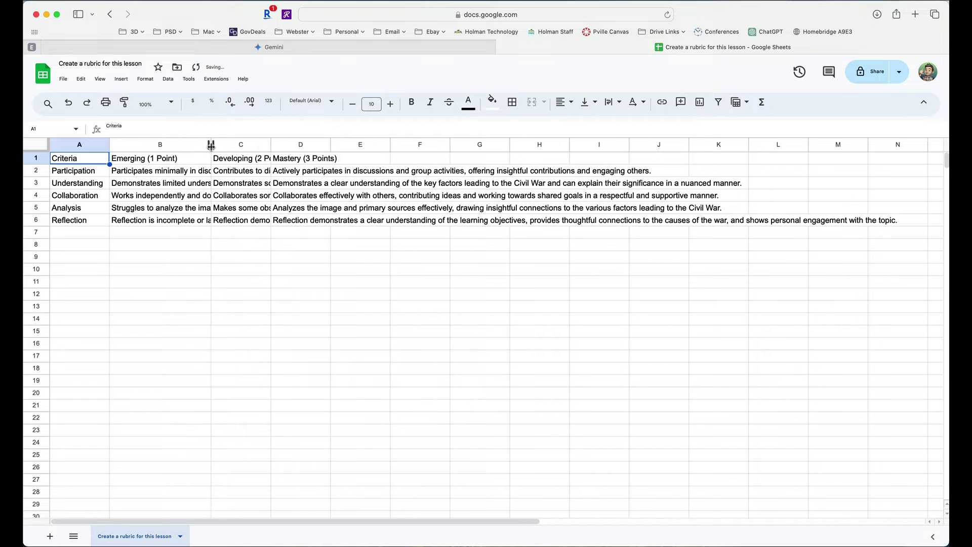
{"action": "left_click_drag", "start_coordinate": [271, 145], "coordinate": [298, 145]}
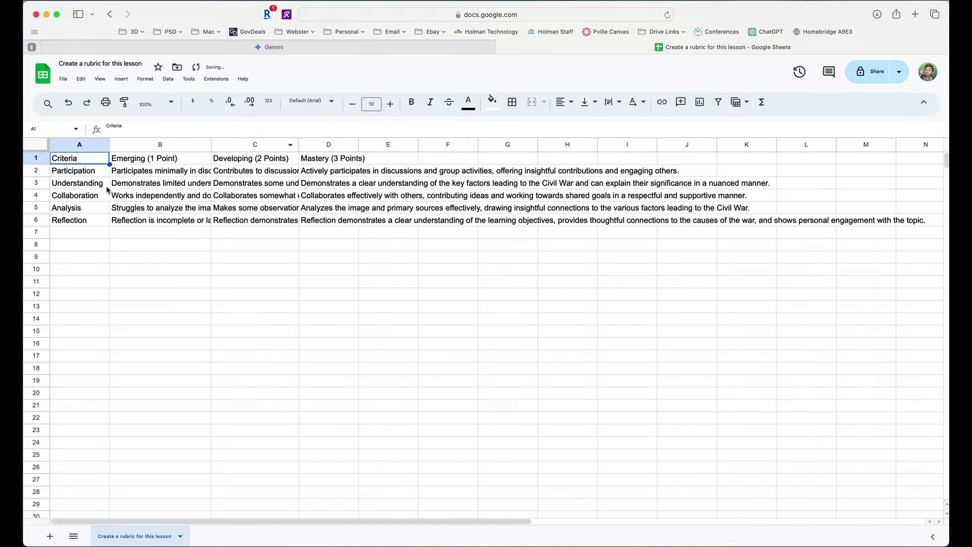
{"action": "left_click_drag", "start_coordinate": [36, 176], "coordinate": [36, 202]}
{"action": "key", "text": "ctrl+shift+Tab"}
{"action": "scroll", "coordinate": [596, 344], "scroll_direction": "down", "scroll_amount": 1}
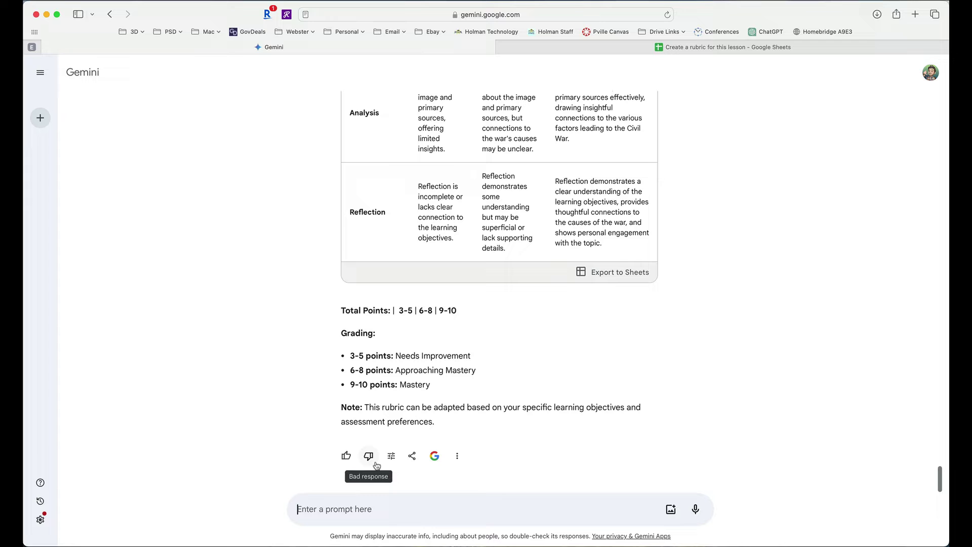
Step: Browse the rubric response's Modify response, Share & export and More options menus
{"action": "left_click", "coordinate": [393, 457]}
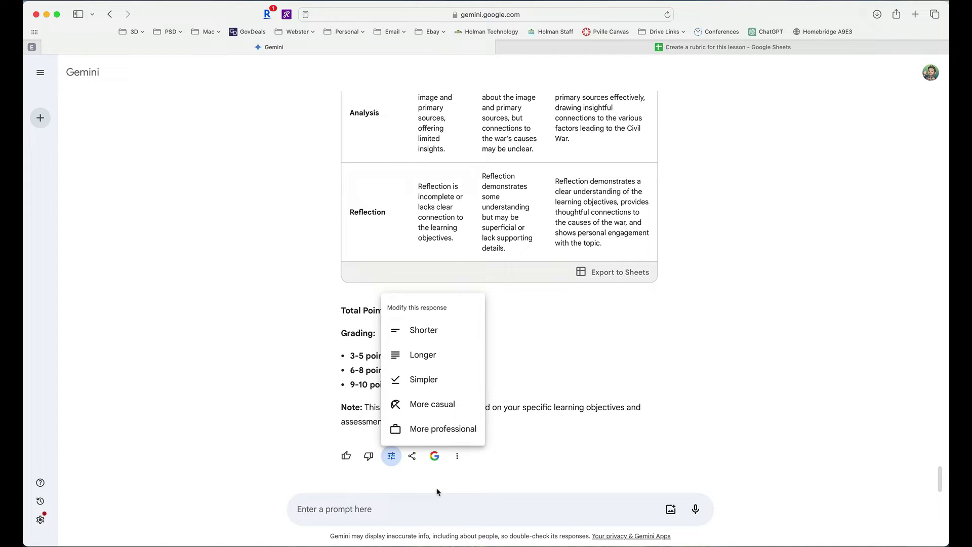
{"action": "left_click", "coordinate": [413, 457]}
{"action": "left_click", "coordinate": [414, 458]}
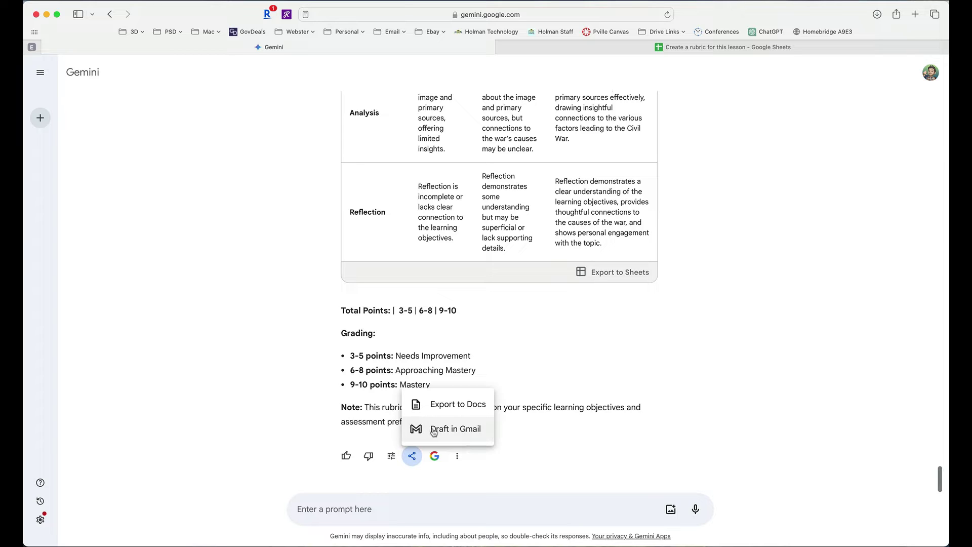
{"action": "left_click", "coordinate": [433, 457]}
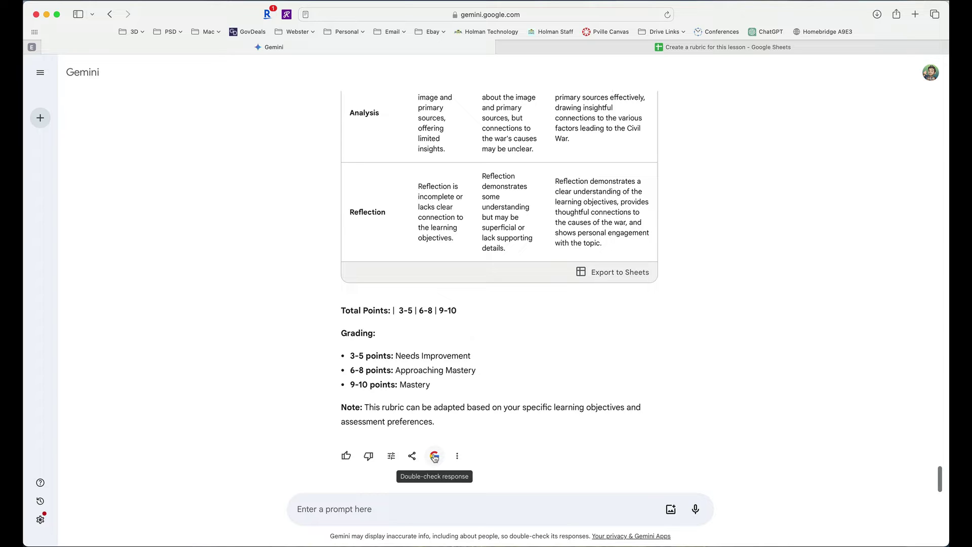
{"action": "left_click", "coordinate": [457, 457]}
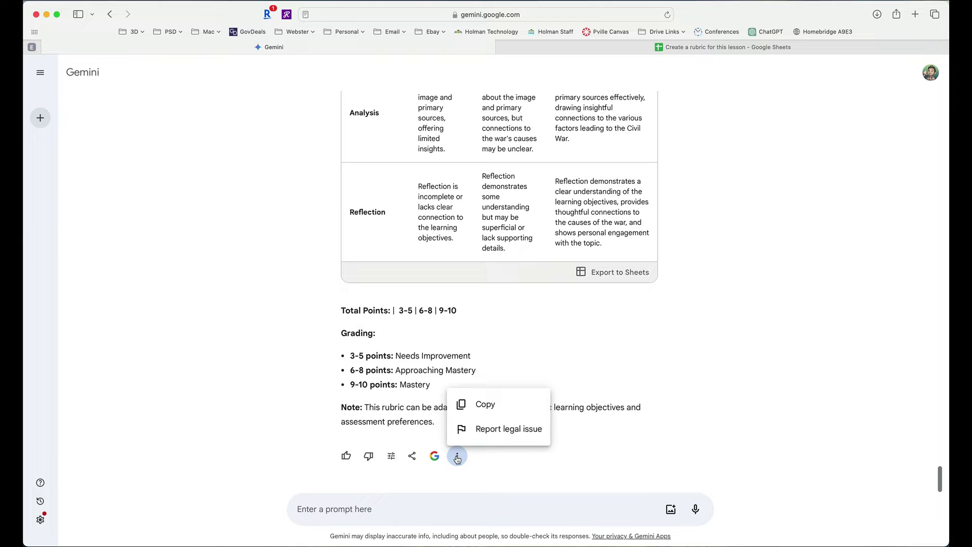
Step: Copy the rubric response, then compare rubric Drafts 1 and 2
{"action": "left_click", "coordinate": [489, 408]}
{"action": "scroll", "coordinate": [506, 304], "scroll_direction": "up", "scroll_amount": 10}
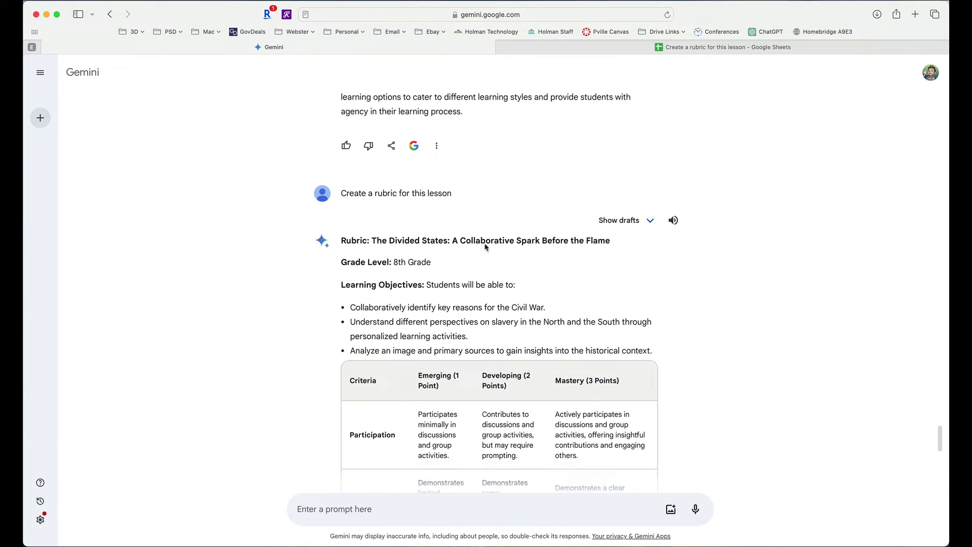
{"action": "left_click", "coordinate": [629, 221]}
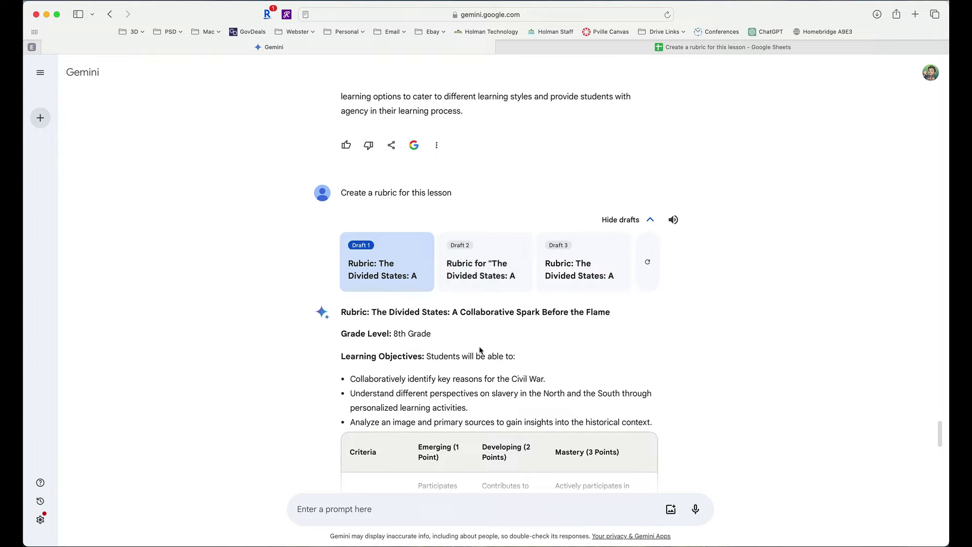
{"action": "left_click", "coordinate": [486, 275]}
{"action": "scroll", "coordinate": [507, 324], "scroll_direction": "down", "scroll_amount": 3}
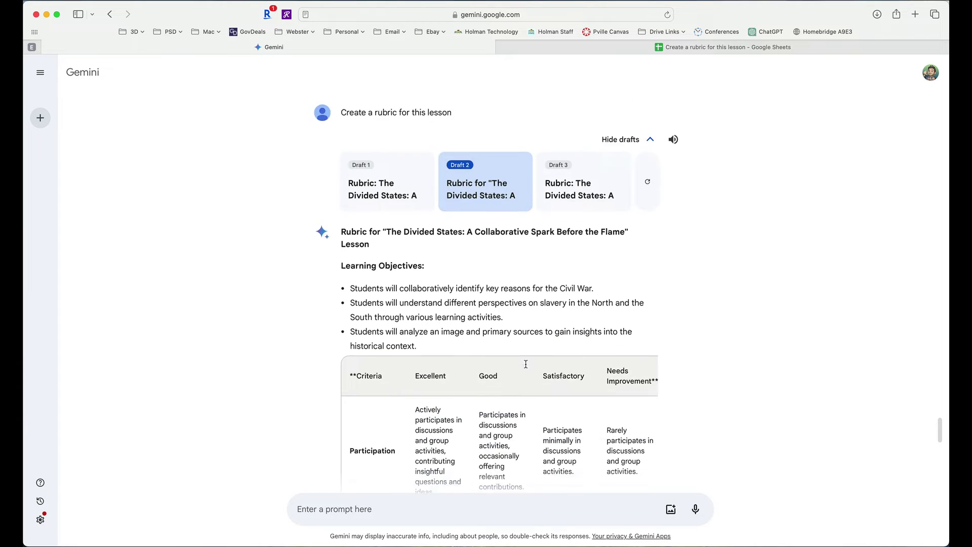
{"action": "scroll", "coordinate": [527, 355], "scroll_direction": "up", "scroll_amount": 2}
{"action": "left_click", "coordinate": [389, 155]}
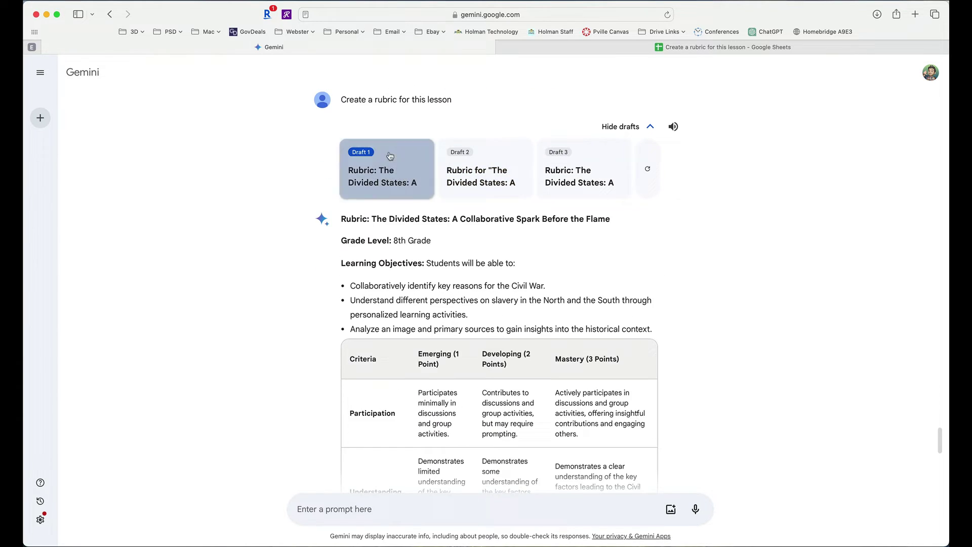
{"action": "scroll", "coordinate": [481, 299], "scroll_direction": "down", "scroll_amount": 2}
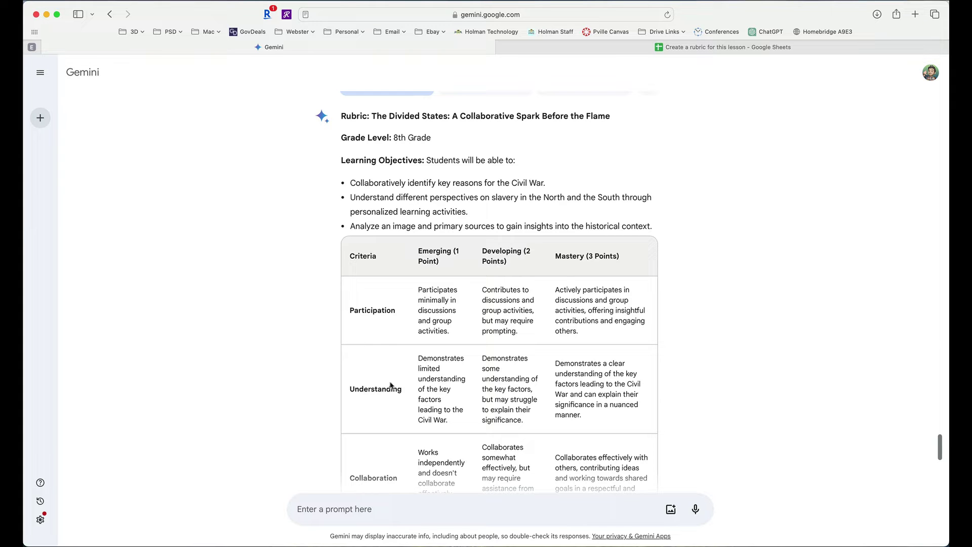
{"action": "scroll", "coordinate": [421, 238], "scroll_direction": "up", "scroll_amount": 3}
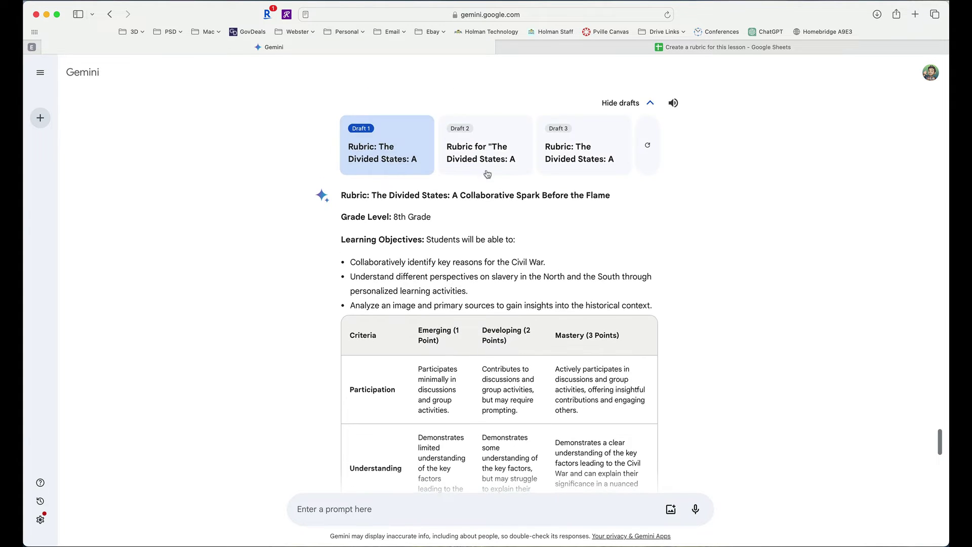
{"action": "left_click", "coordinate": [476, 155]}
{"action": "scroll", "coordinate": [456, 227], "scroll_direction": "down", "scroll_amount": 5}
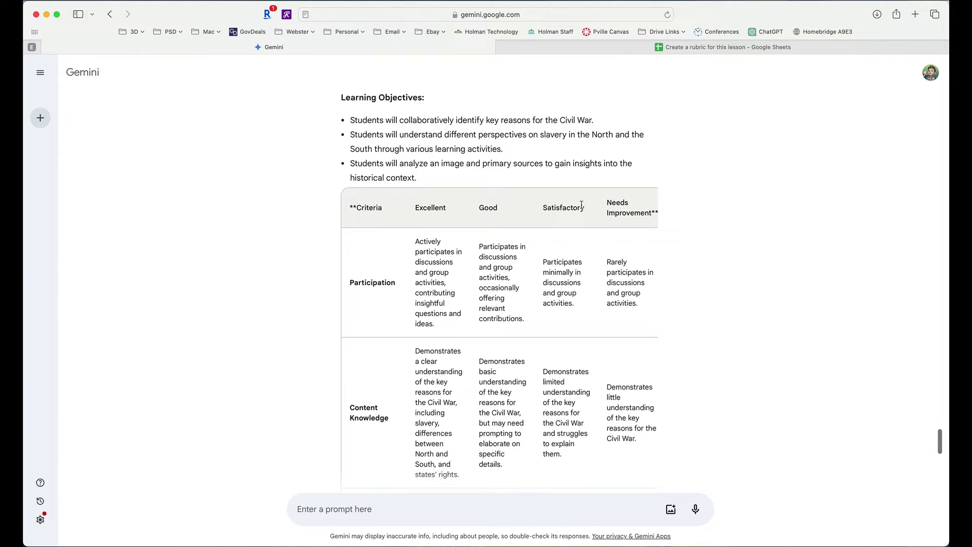
{"action": "scroll", "coordinate": [512, 307], "scroll_direction": "down", "scroll_amount": 3}
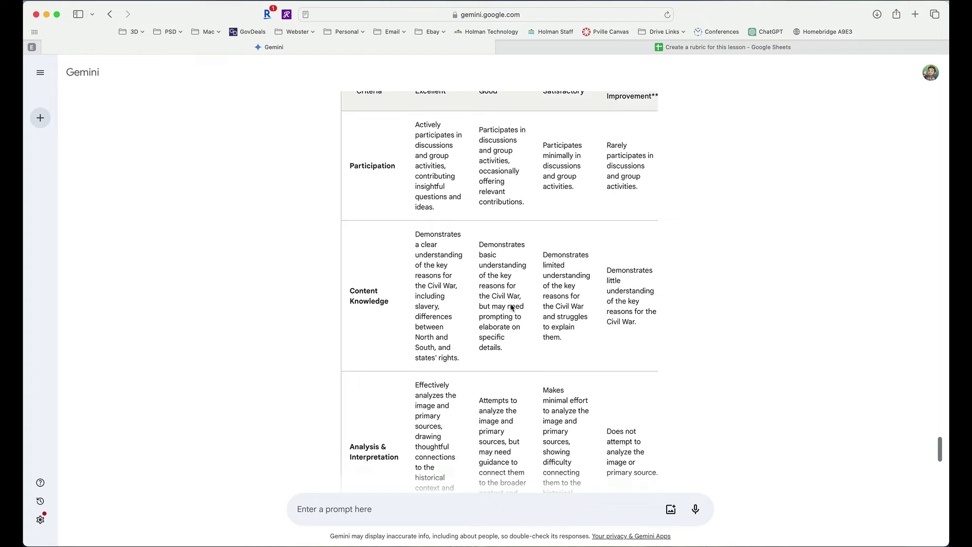
{"action": "scroll", "coordinate": [481, 299], "scroll_direction": "up", "scroll_amount": 6}
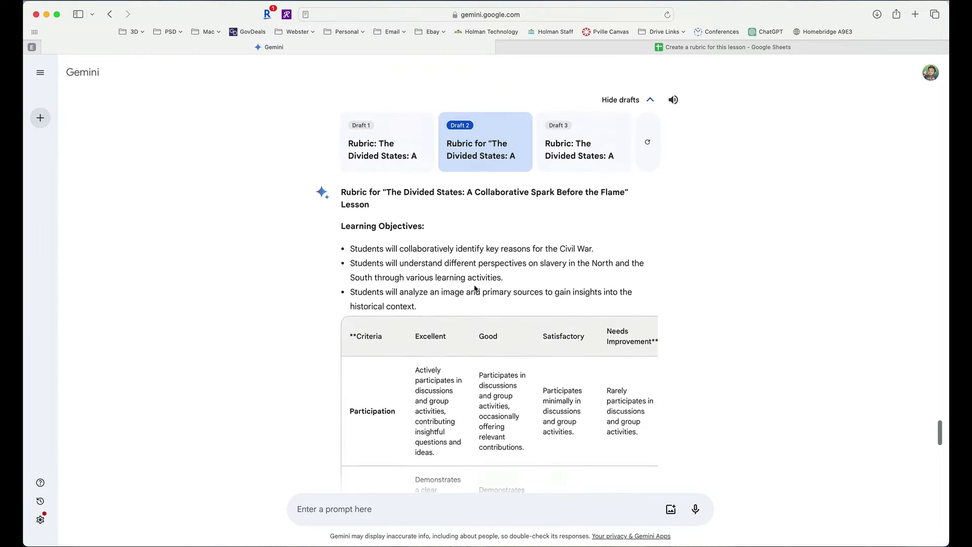
{"action": "scroll", "coordinate": [475, 289], "scroll_direction": "up", "scroll_amount": 2}
Step: Read rubric Draft 3, then regenerate the drafts
{"action": "left_click", "coordinate": [582, 198]}
{"action": "scroll", "coordinate": [497, 328], "scroll_direction": "down", "scroll_amount": 1}
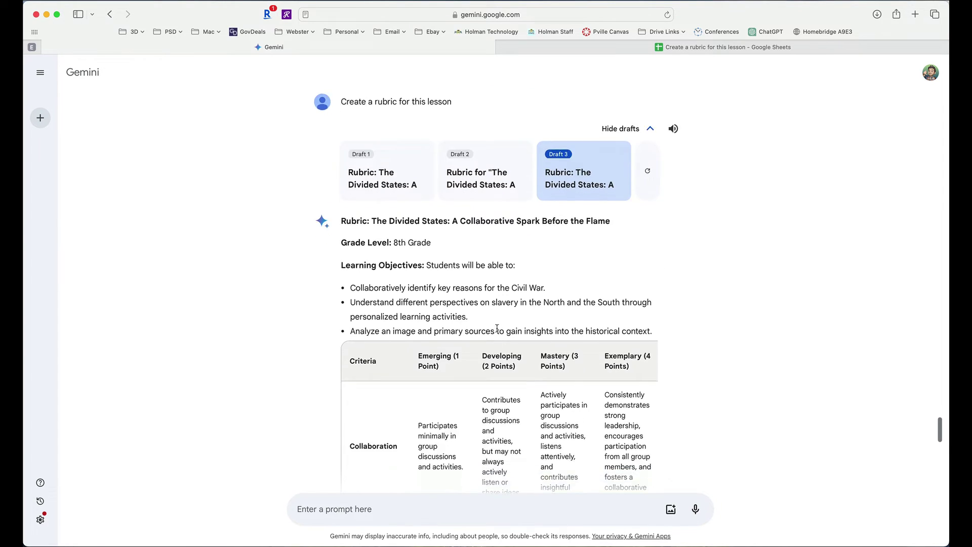
{"action": "scroll", "coordinate": [497, 328], "scroll_direction": "down", "scroll_amount": 6}
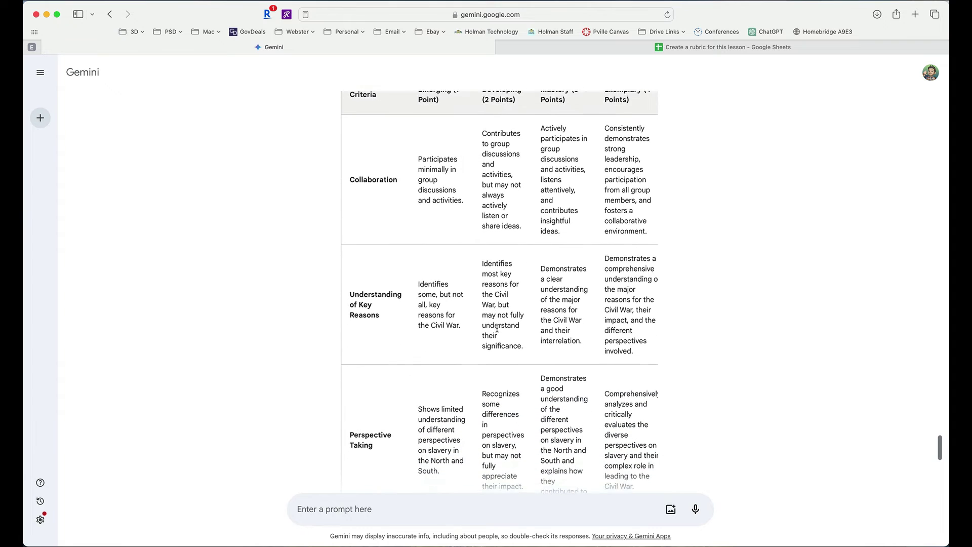
{"action": "scroll", "coordinate": [497, 328], "scroll_direction": "down", "scroll_amount": 1}
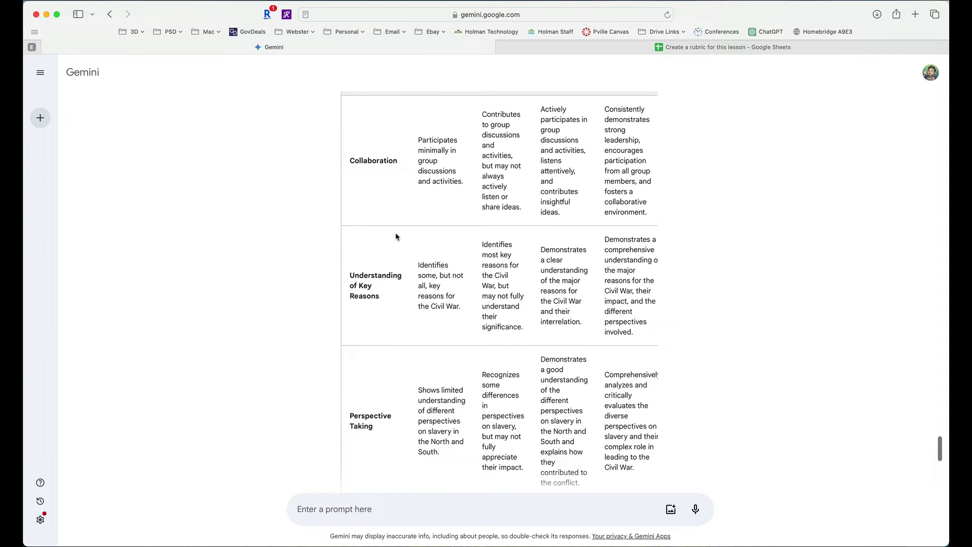
{"action": "scroll", "coordinate": [399, 471], "scroll_direction": "up", "scroll_amount": 2}
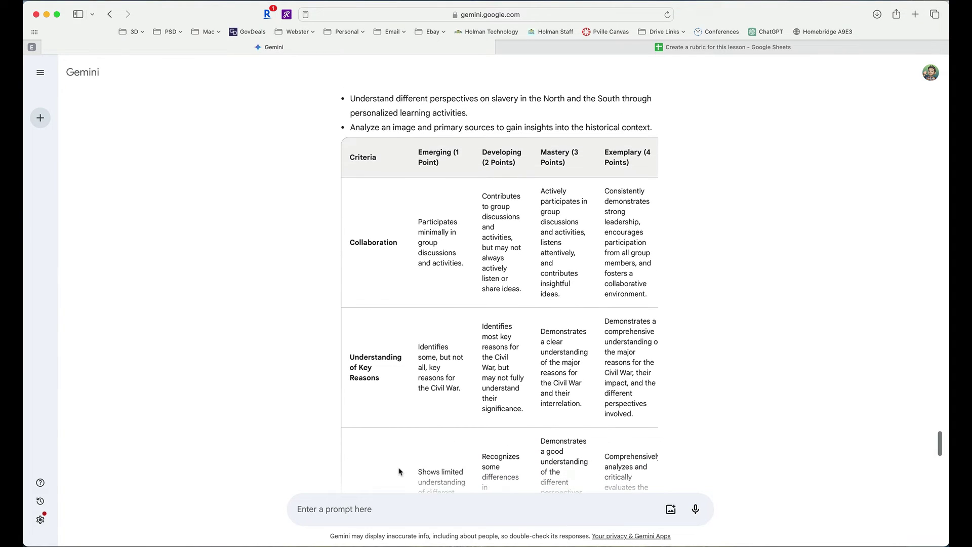
{"action": "scroll", "coordinate": [509, 315], "scroll_direction": "up", "scroll_amount": 8}
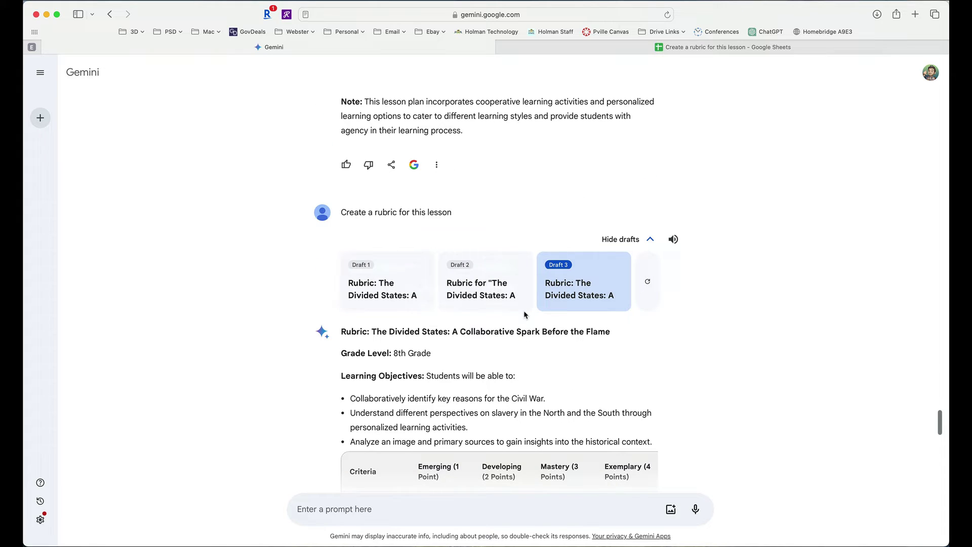
{"action": "left_click", "coordinate": [648, 287]}
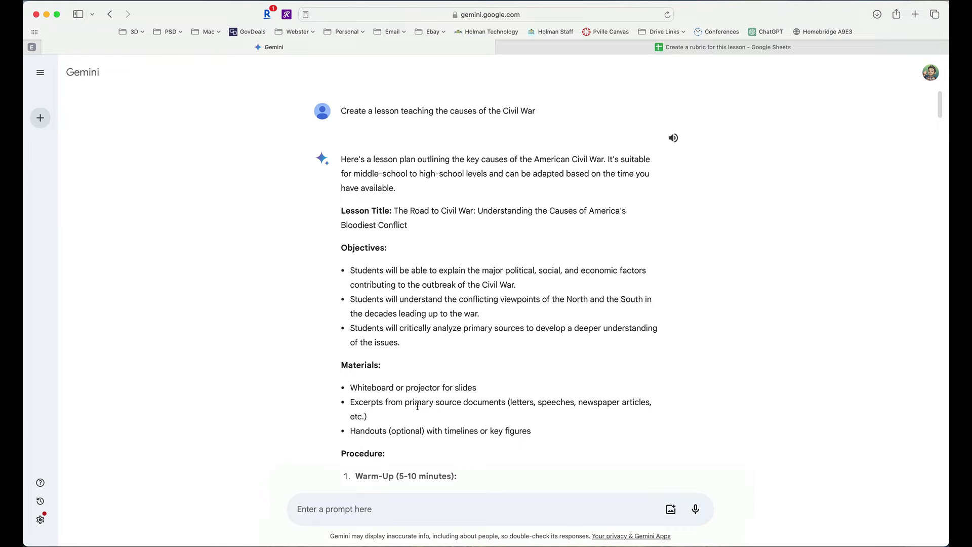
Step: Open the 'Sharing AI in Education' chat from the sidebar history, then start a new chat
{"action": "left_click", "coordinate": [39, 75]}
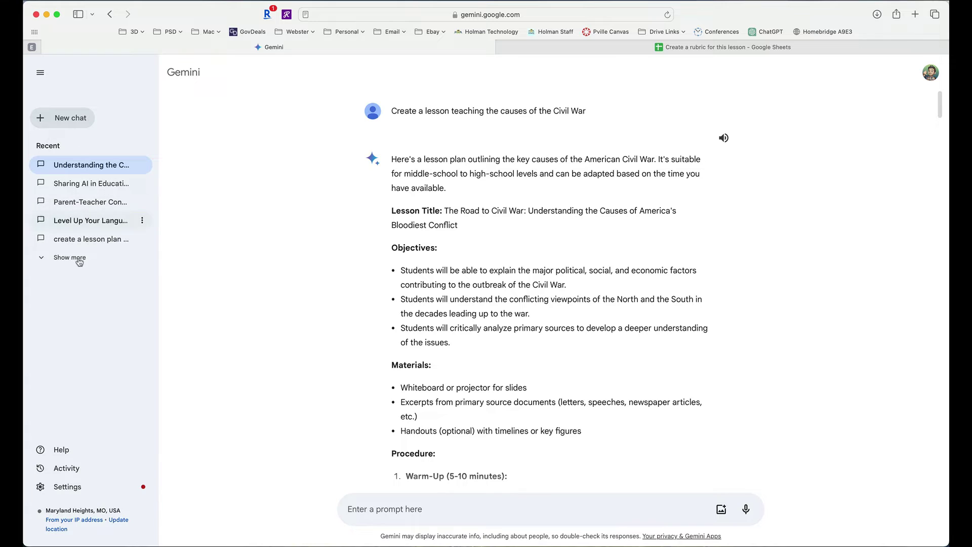
{"action": "left_click", "coordinate": [95, 188]}
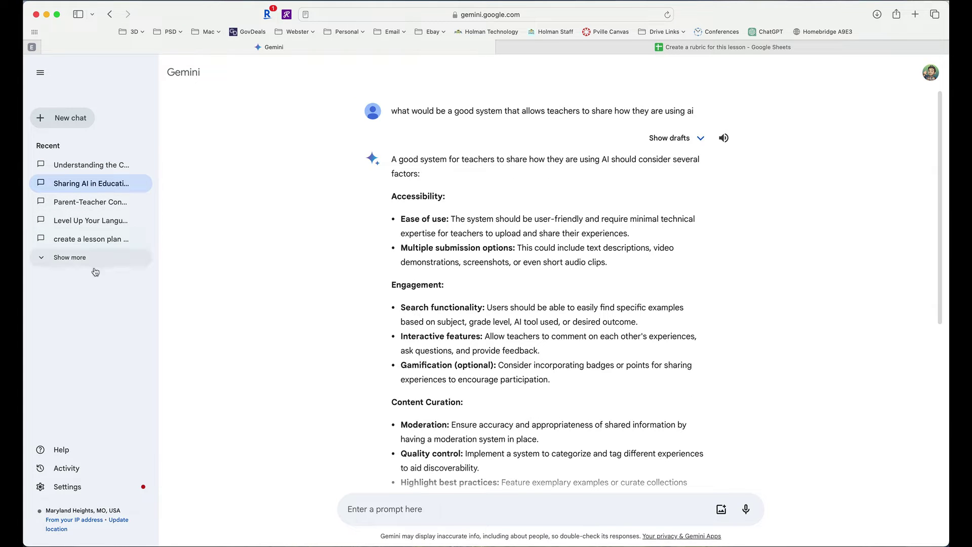
{"action": "left_click", "coordinate": [62, 118]}
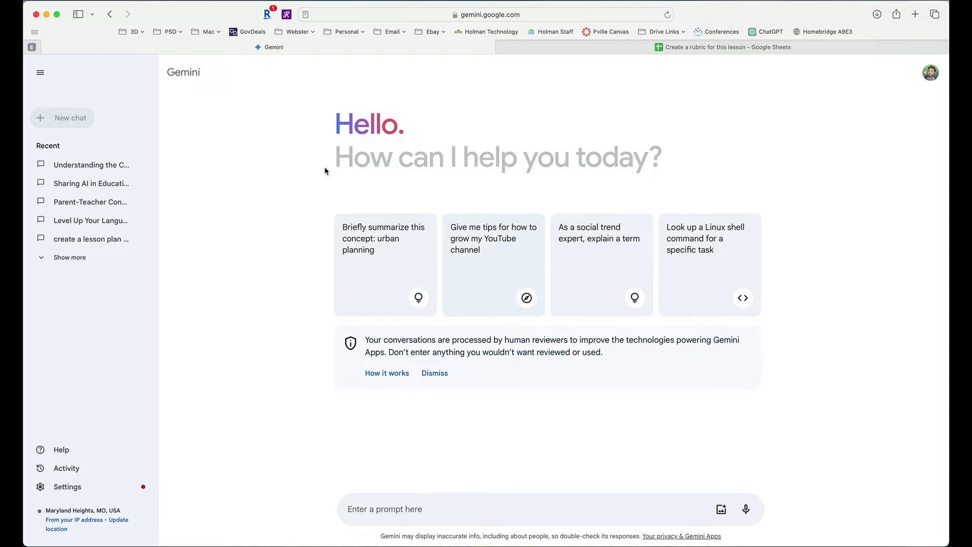
Step: Paste and send the request for a parent apology email about a student's wrong name, then show drafts
{"action": "type", "text": "Create an email apologizing to a parent for calling a student the wrong name"}
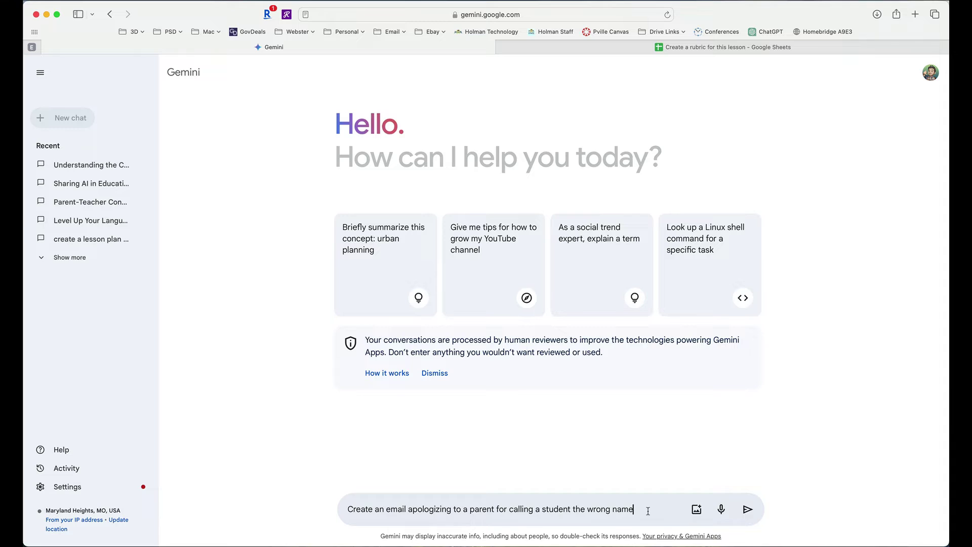
{"action": "key", "text": "Return"}
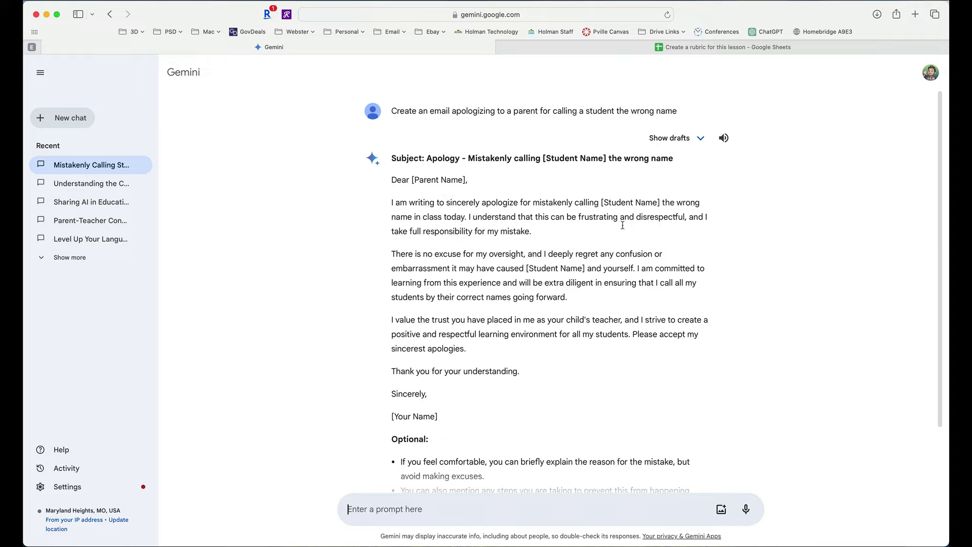
{"action": "scroll", "coordinate": [552, 394], "scroll_direction": "down", "scroll_amount": 3}
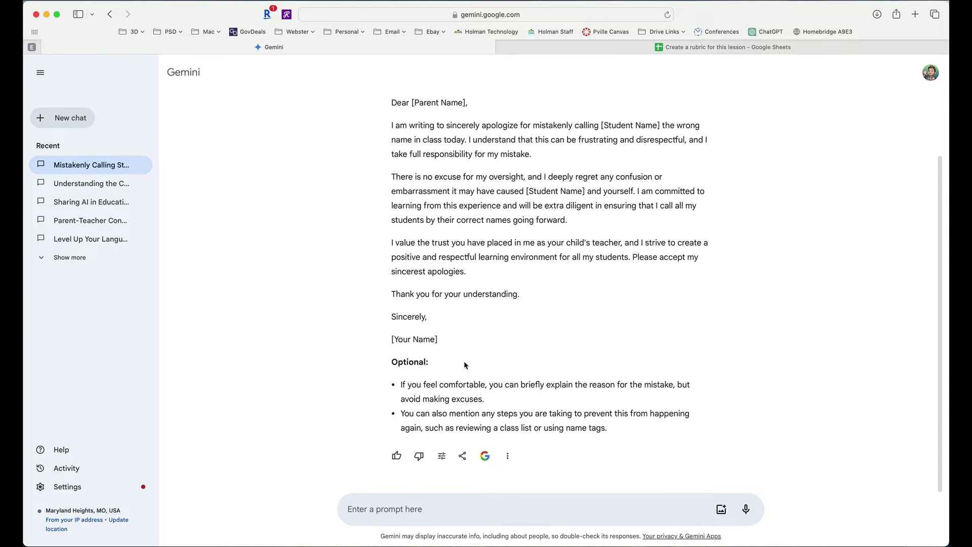
{"action": "scroll", "coordinate": [476, 361], "scroll_direction": "up", "scroll_amount": 3}
{"action": "left_click", "coordinate": [655, 141]}
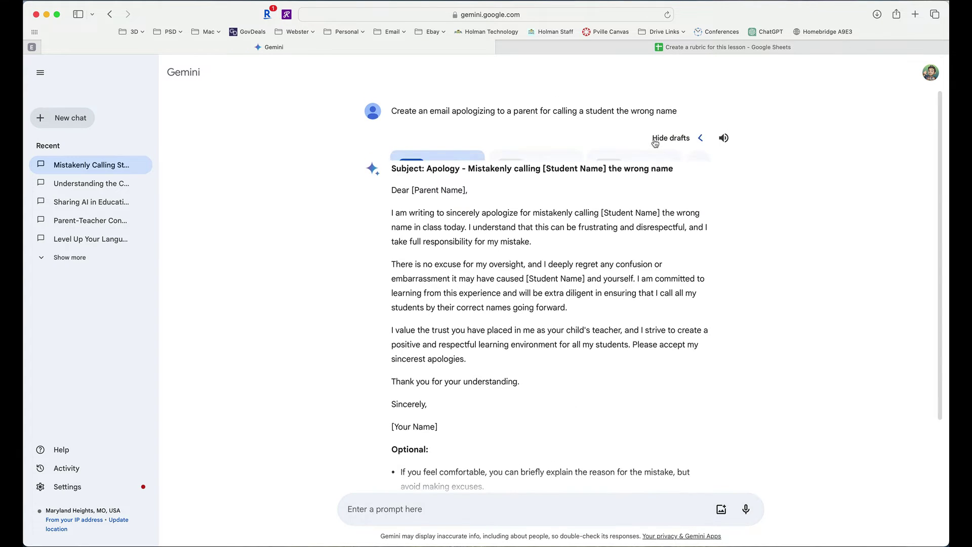
Step: Hide the drafts and rework the apology email to be shorter and simpler
{"action": "left_click", "coordinate": [655, 142]}
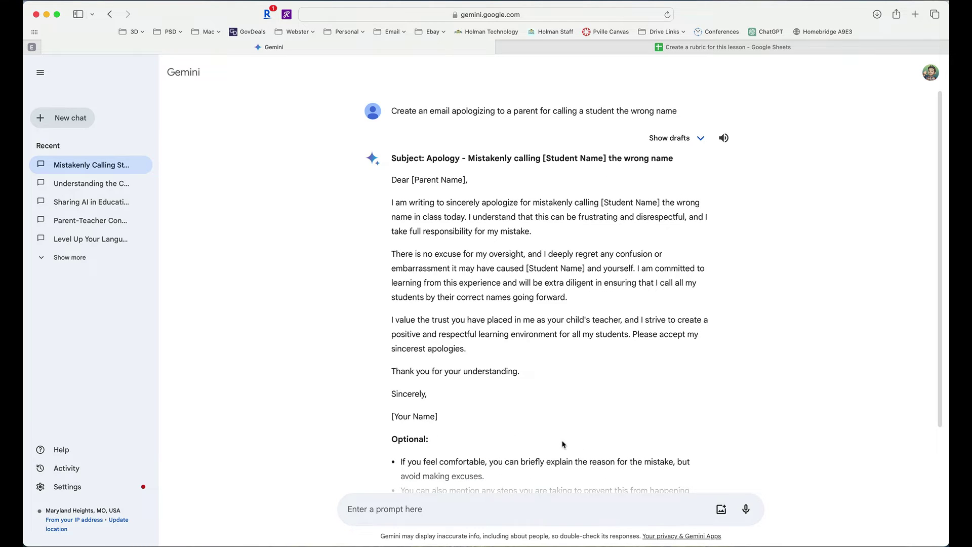
{"action": "scroll", "coordinate": [562, 443], "scroll_direction": "down", "scroll_amount": 3}
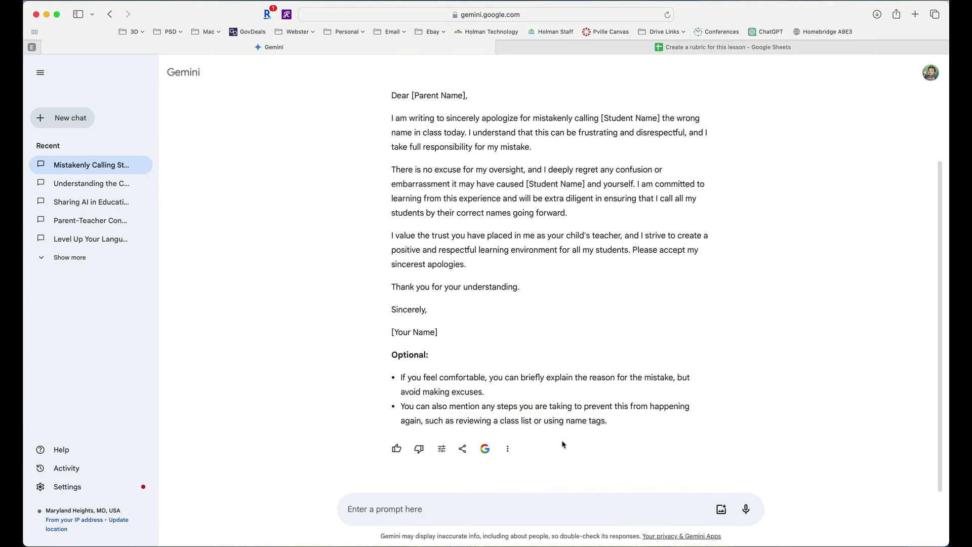
{"action": "left_click", "coordinate": [441, 455]}
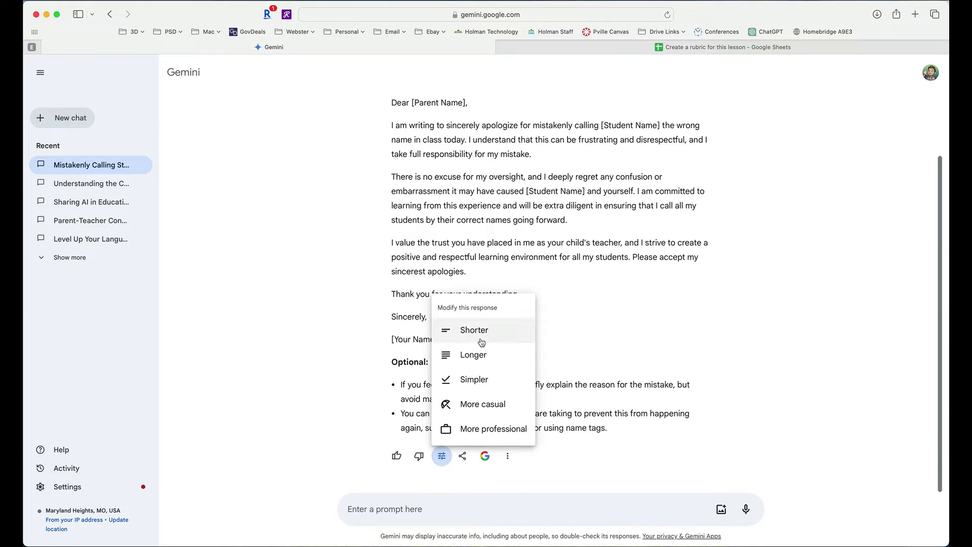
{"action": "left_click", "coordinate": [485, 380]}
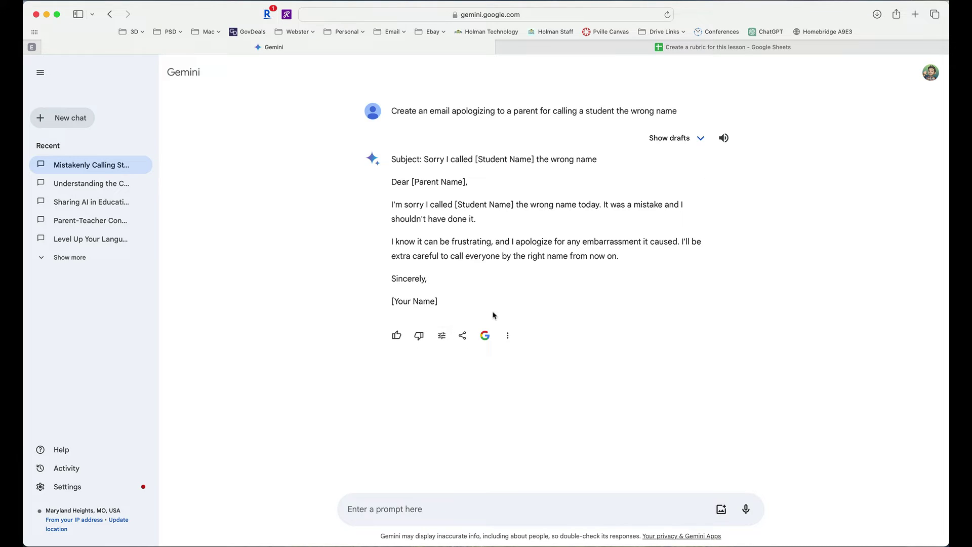
Step: Open and dismiss the More and Share & export menus for the shortened email
{"action": "left_click", "coordinate": [508, 334]}
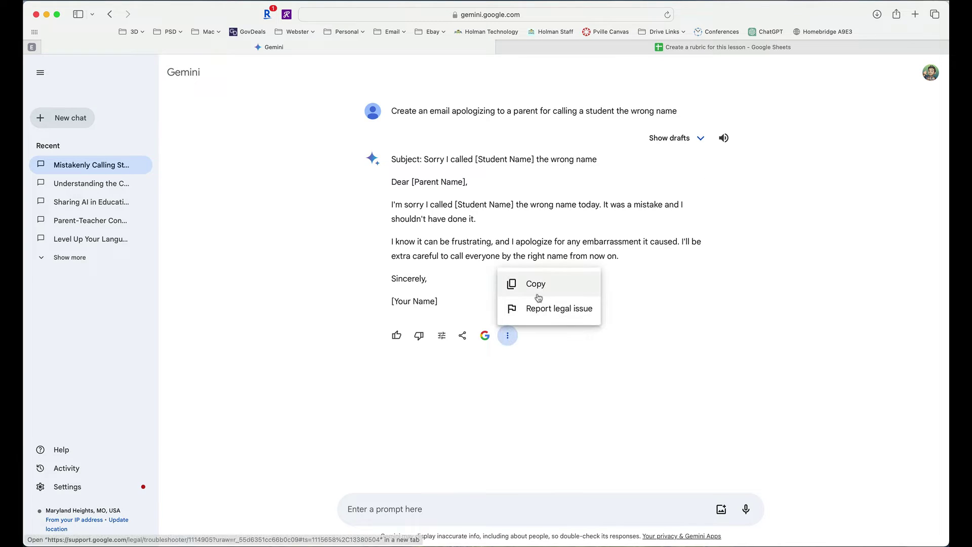
{"action": "left_click", "coordinate": [340, 375]}
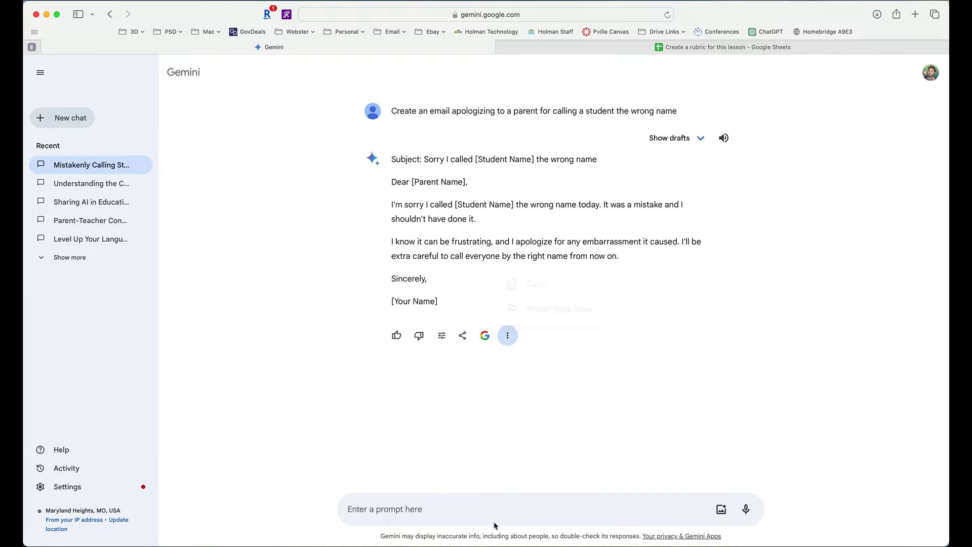
{"action": "left_click", "coordinate": [461, 337]}
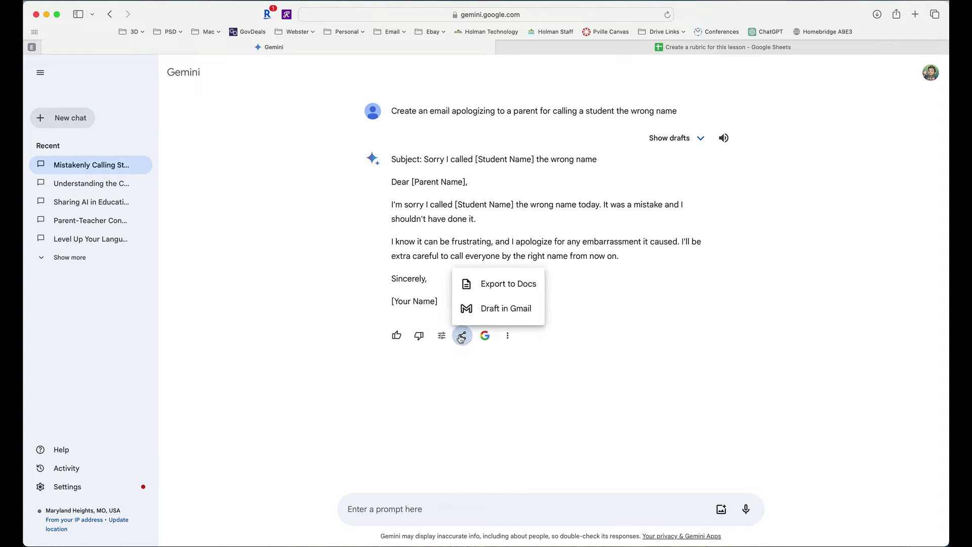
{"action": "left_click", "coordinate": [637, 400]}
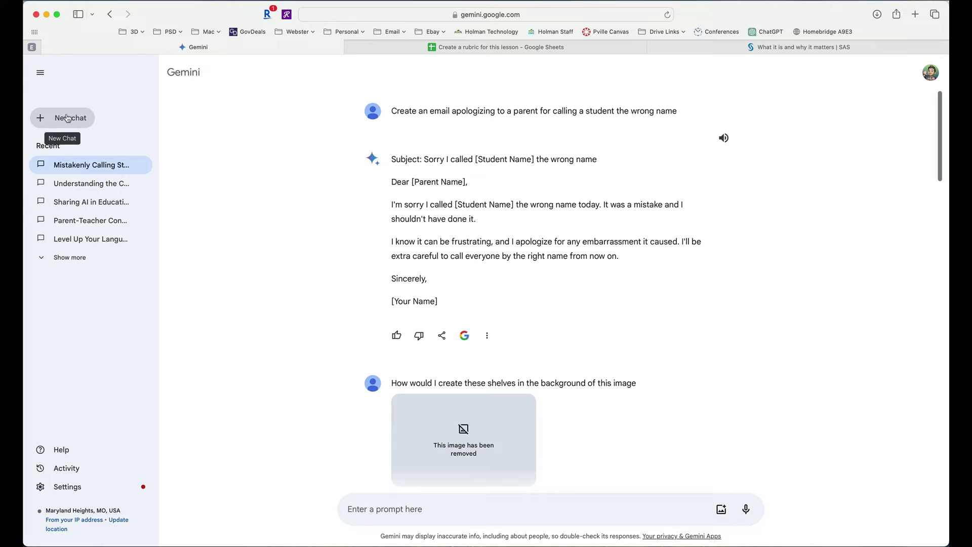
Step: Start a new empty Gemini chat, then skim the SAS article 'Artificial Intelligence: What it is and why it matters'
{"action": "left_click", "coordinate": [68, 119]}
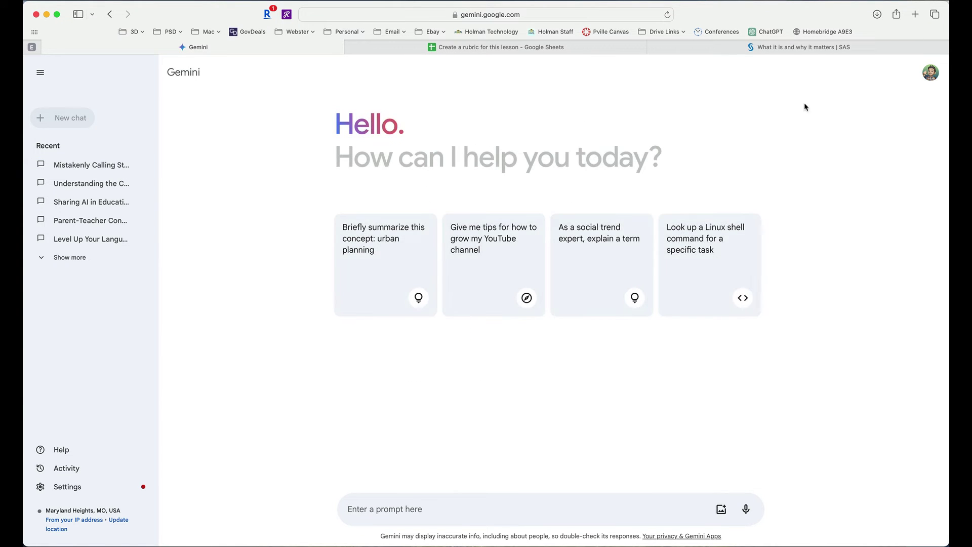
{"action": "left_click", "coordinate": [780, 51]}
{"action": "scroll", "coordinate": [532, 355], "scroll_direction": "up", "scroll_amount": 3}
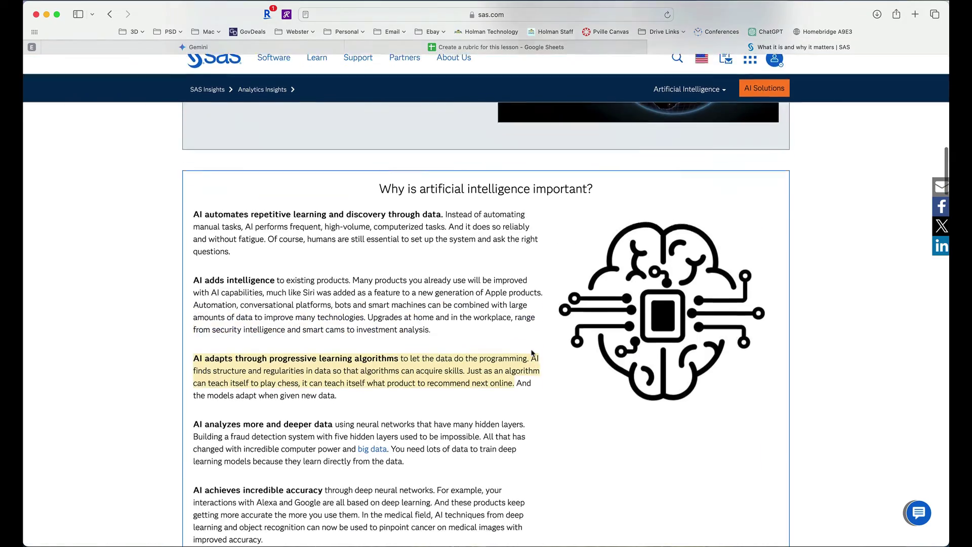
{"action": "scroll", "coordinate": [531, 352], "scroll_direction": "up", "scroll_amount": 3}
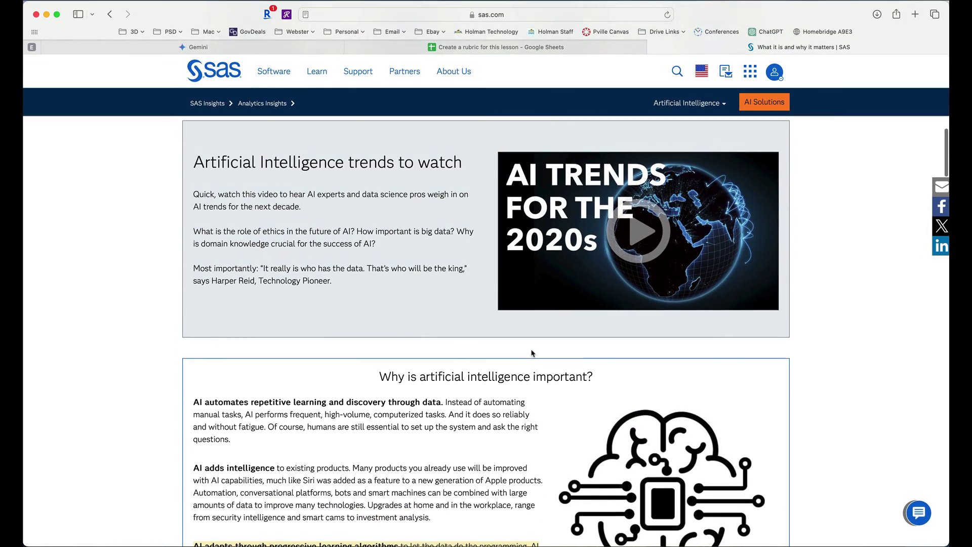
{"action": "scroll", "coordinate": [531, 353], "scroll_direction": "down", "scroll_amount": 8}
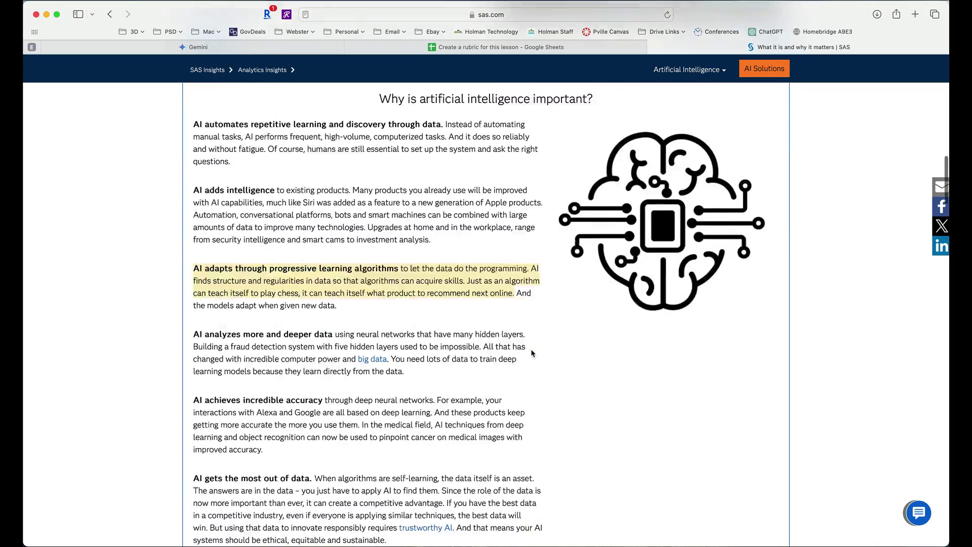
{"action": "scroll", "coordinate": [532, 353], "scroll_direction": "down", "scroll_amount": 15}
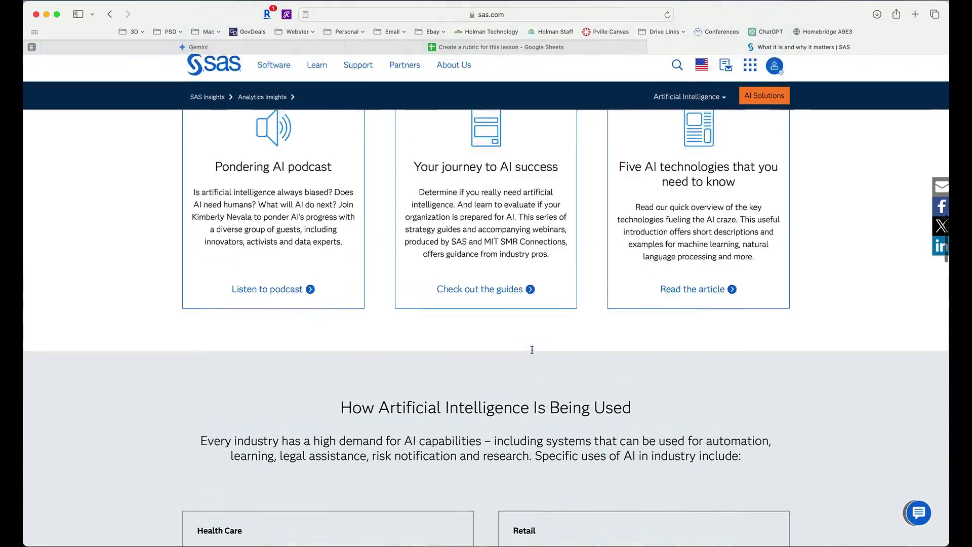
{"action": "scroll", "coordinate": [532, 350], "scroll_direction": "down", "scroll_amount": 12}
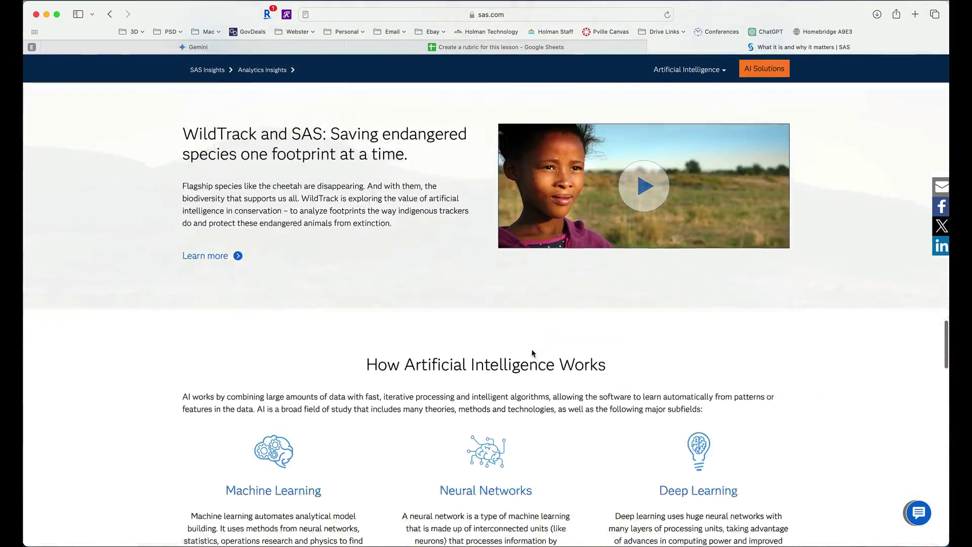
{"action": "scroll", "coordinate": [533, 353], "scroll_direction": "up", "scroll_amount": 20}
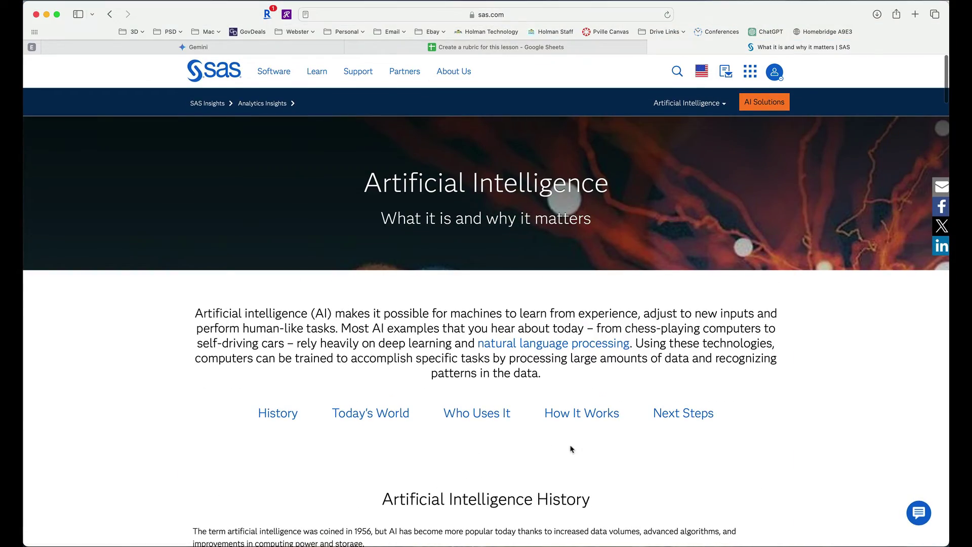
Step: Copy the SAS AI article's web address from the address bar
{"action": "left_click", "coordinate": [451, 14]}
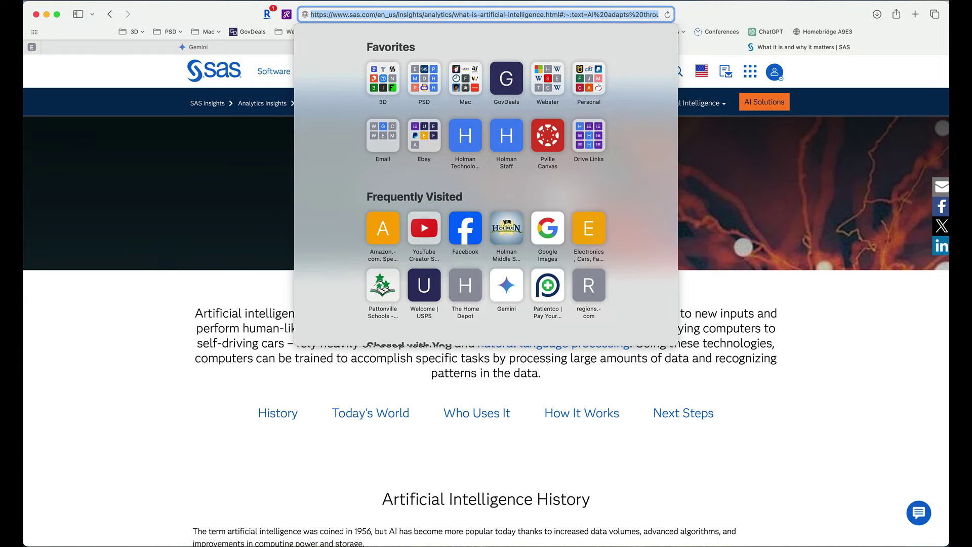
{"action": "key", "text": "super+c"}
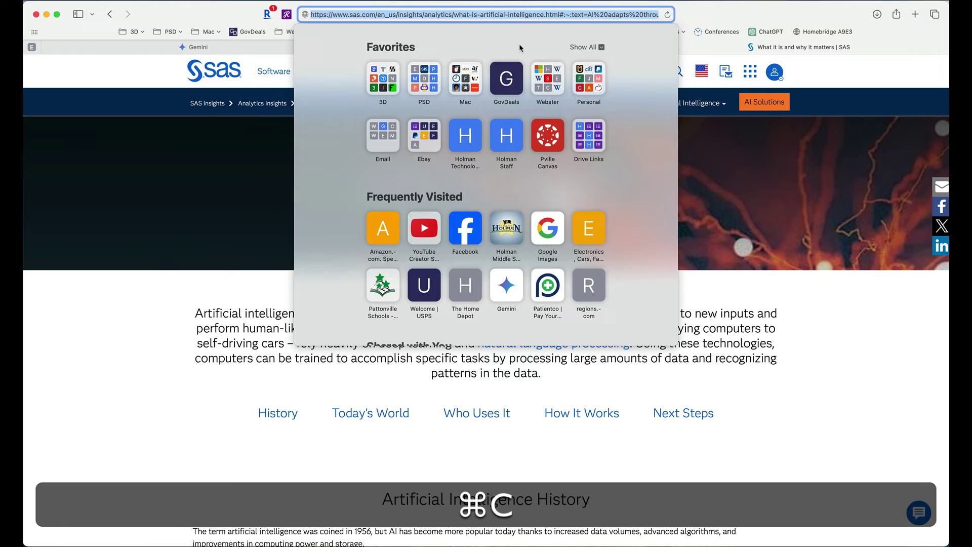
{"action": "key", "text": "Escape"}
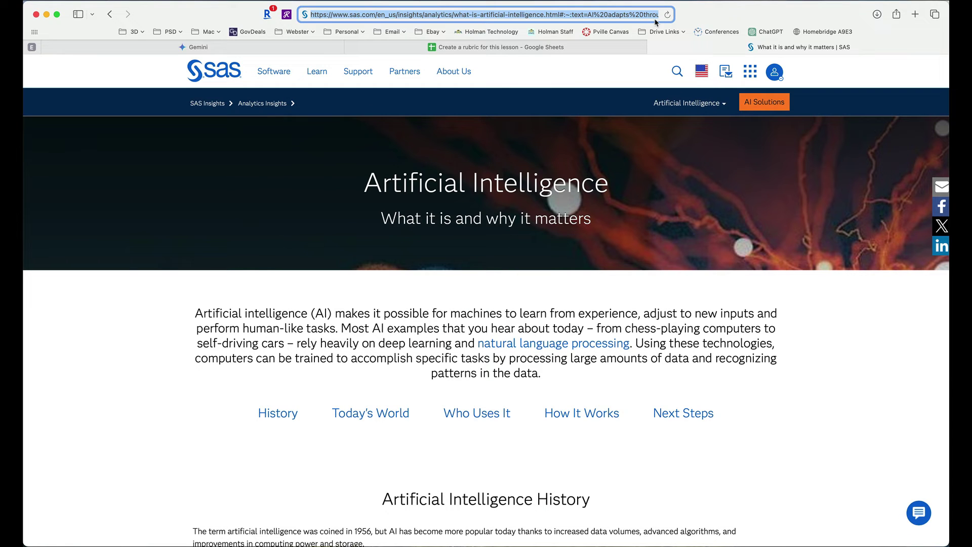
Step: Ask Gemini to 'Summarize this article' with the pasted SAS article URL
{"action": "left_click", "coordinate": [258, 48]}
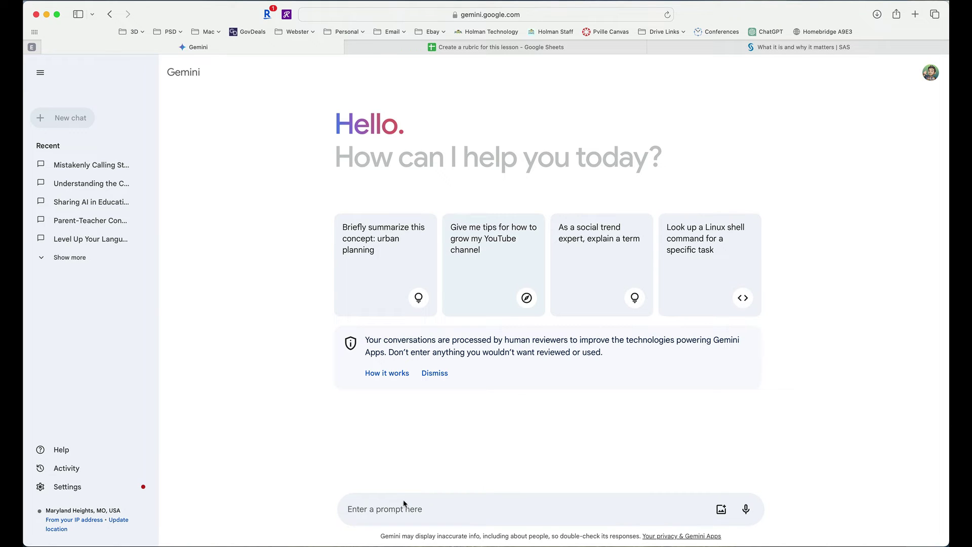
{"action": "type", "text": "Summariz"}
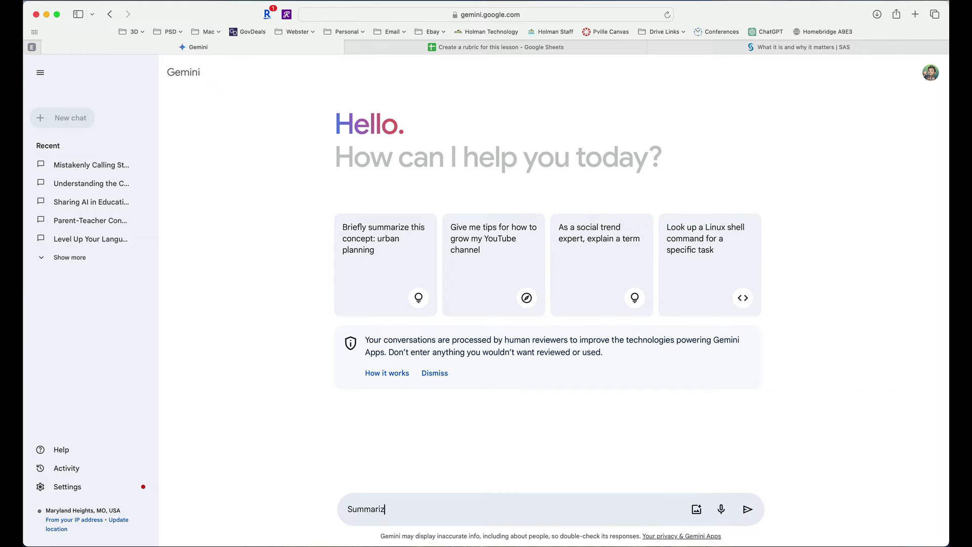
{"action": "type", "text": "e this article"}
{"action": "key", "text": "super+v"}
{"action": "key", "text": "Return"}
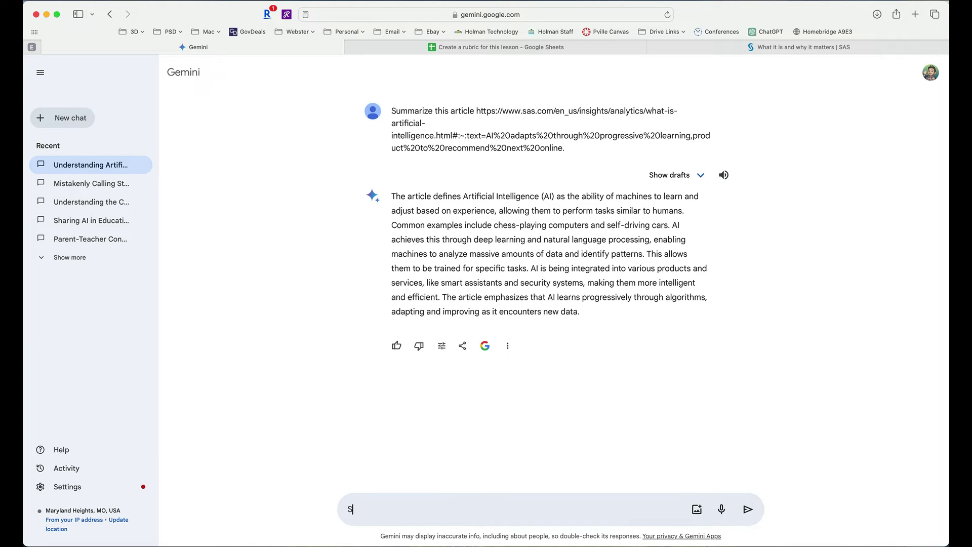
Step: Ask Gemini to simplify the summary further and 'Make this a kindergarten level'
{"action": "type", "text": "Simp"}
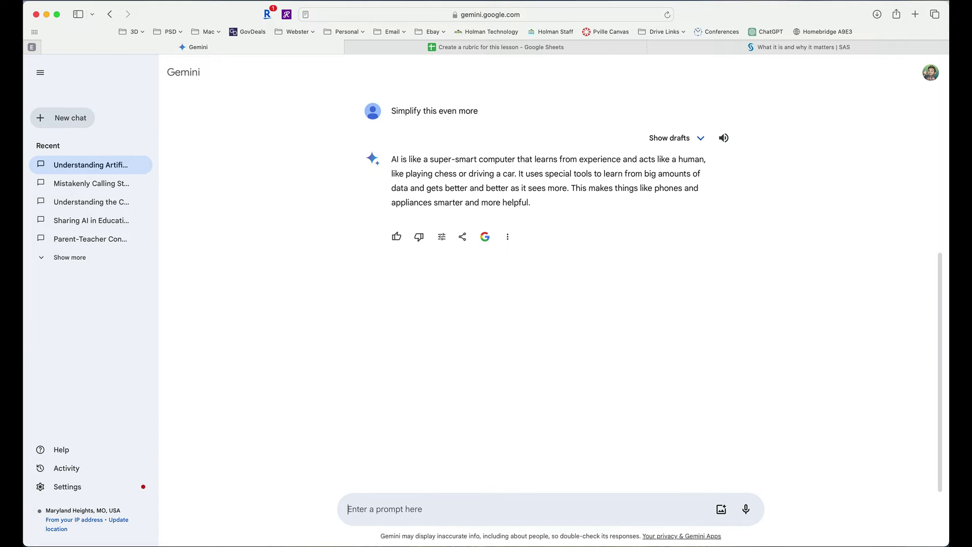
{"action": "type", "text": "Make"}
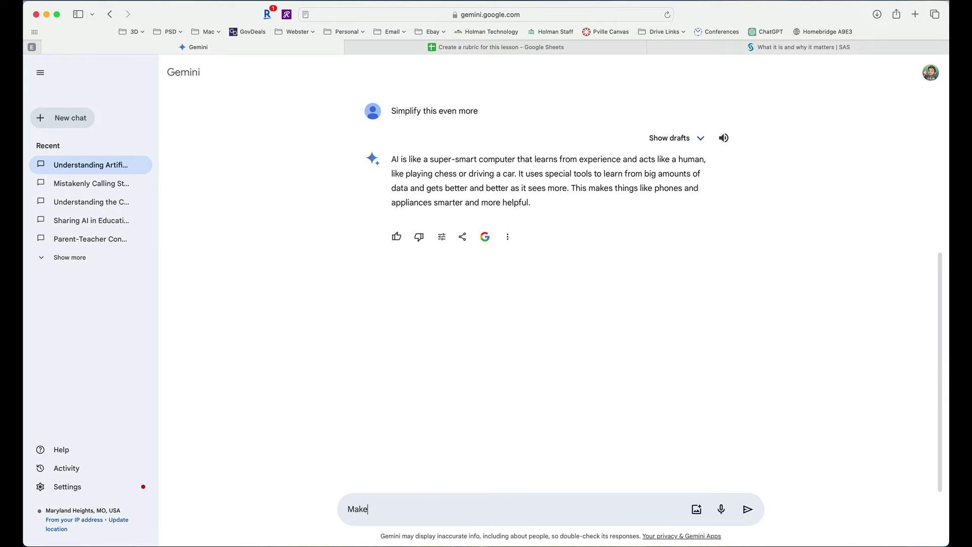
{"action": "type", "text": " this a kindergart"}
{"action": "type", "text": "en level"}
{"action": "key", "text": "Return"}
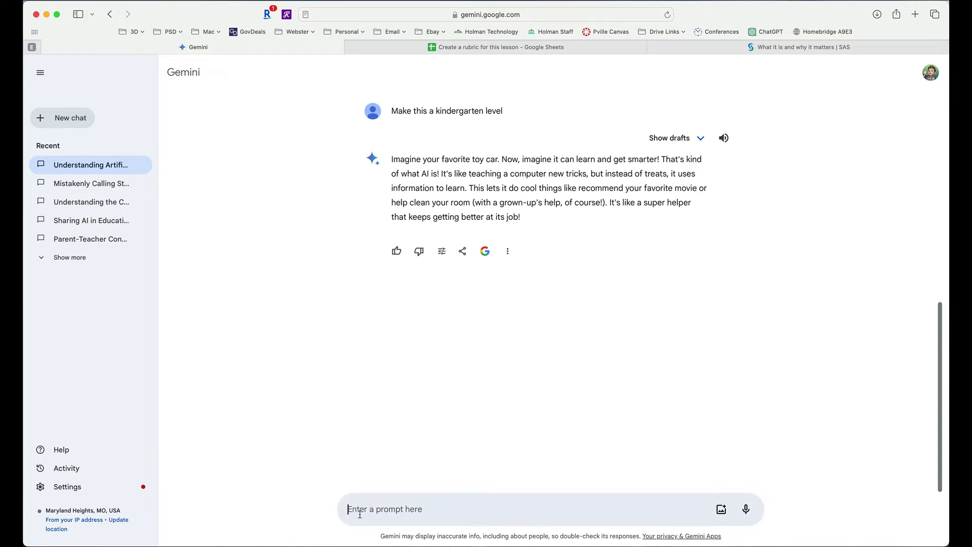
Step: Ask for the best fast, great-quality 3D printer for a school, review the answer, then return to the SAS article
{"action": "type", "text": "What is the best 3D prin"}
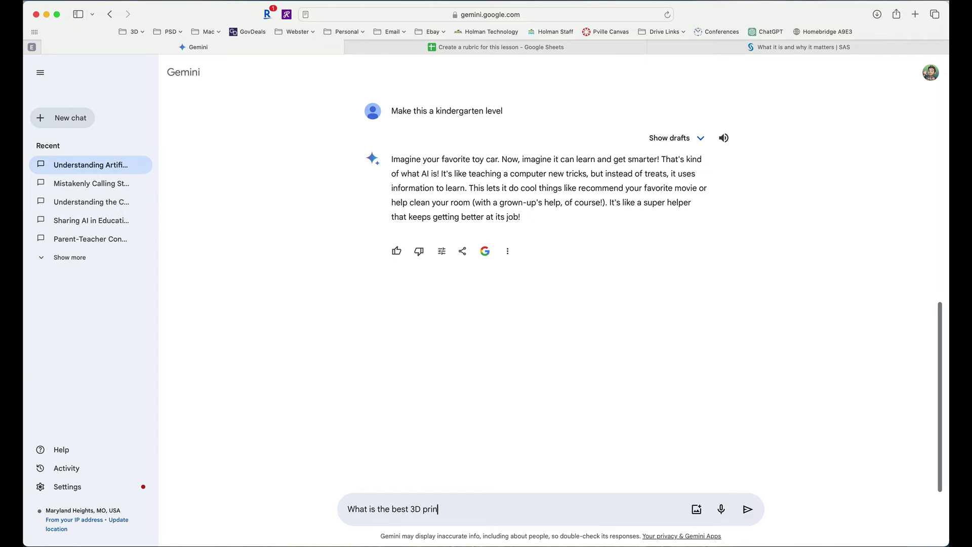
{"action": "type", "text": "ter to buy for a school that is fast, and prints in "}
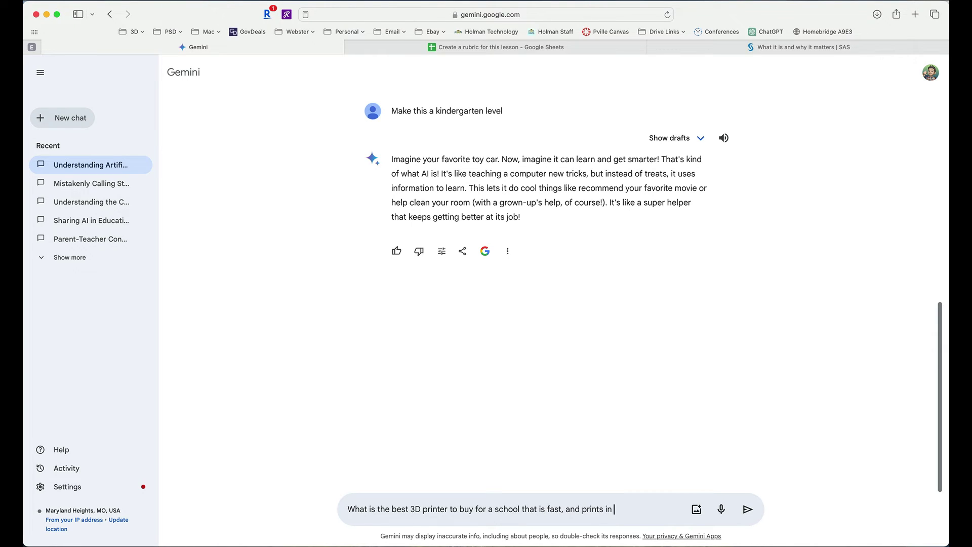
{"action": "type", "text": "great quality"}
{"action": "key", "text": "Return"}
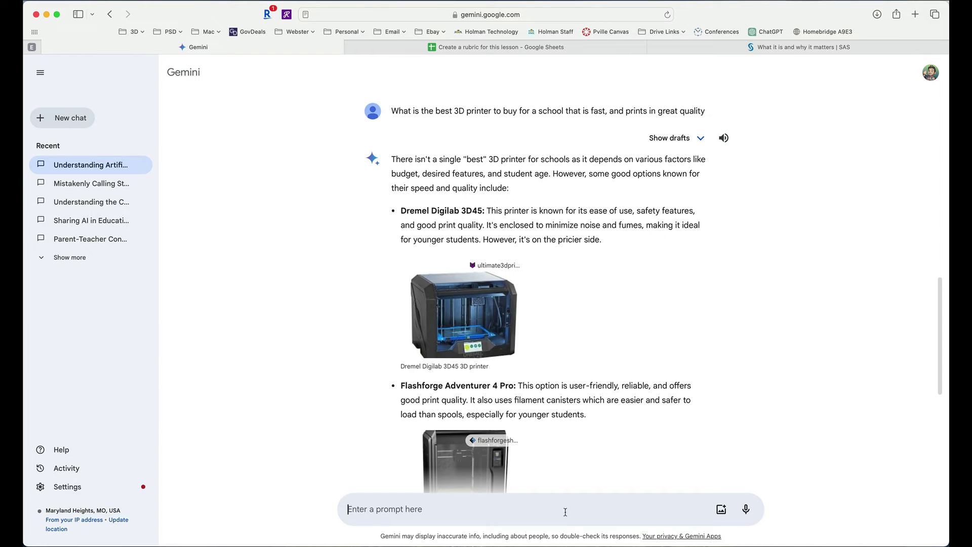
{"action": "scroll", "coordinate": [504, 366], "scroll_direction": "down", "scroll_amount": 4}
{"action": "scroll", "coordinate": [505, 366], "scroll_direction": "down", "scroll_amount": 3}
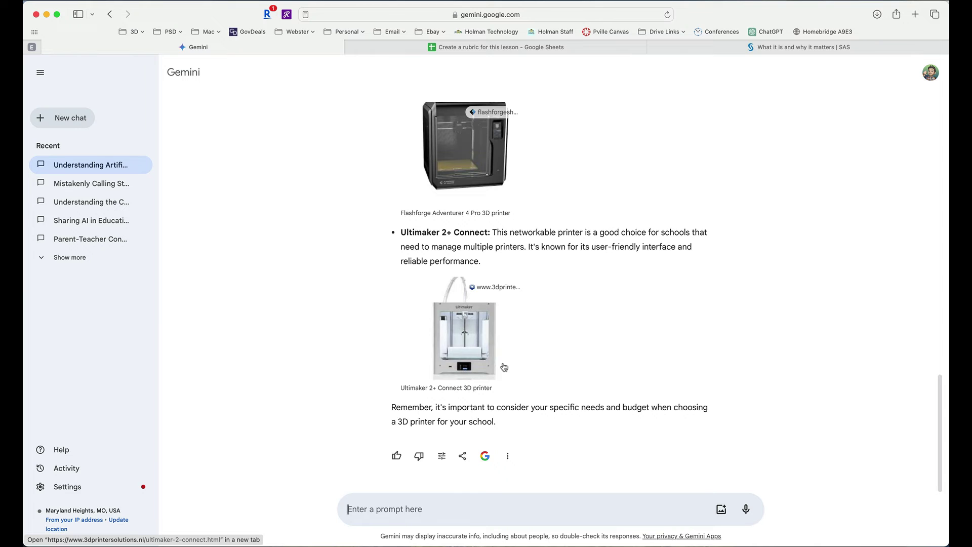
{"action": "scroll", "coordinate": [504, 366], "scroll_direction": "up", "scroll_amount": 7}
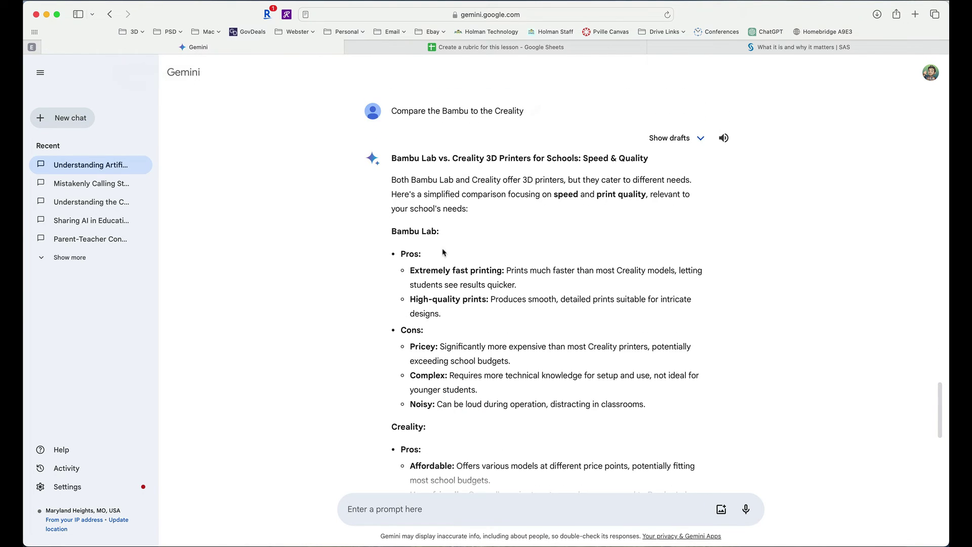
{"action": "left_click", "coordinate": [706, 49]}
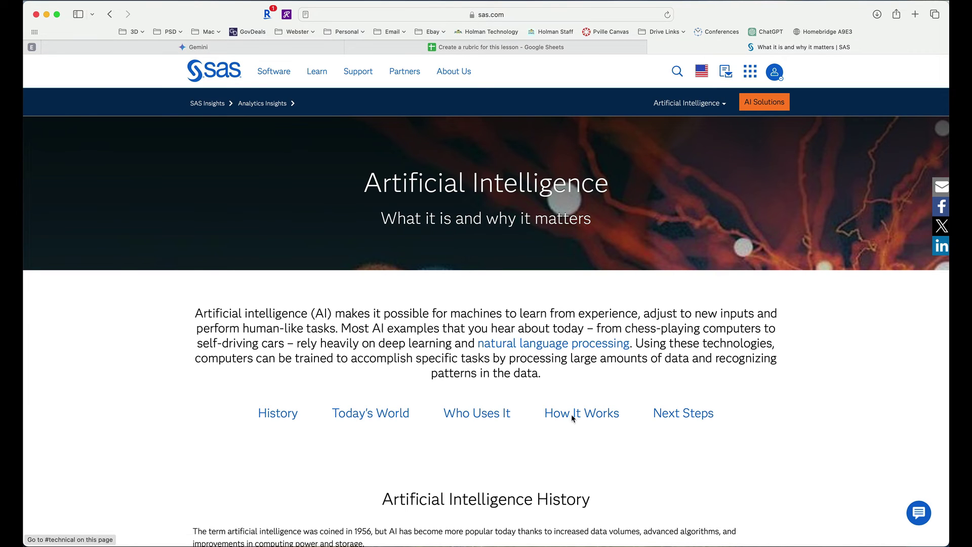
Step: Skim the SAS AI article again, then switch back to the Gemini summary chat
{"action": "scroll", "coordinate": [537, 391], "scroll_direction": "down", "scroll_amount": 8}
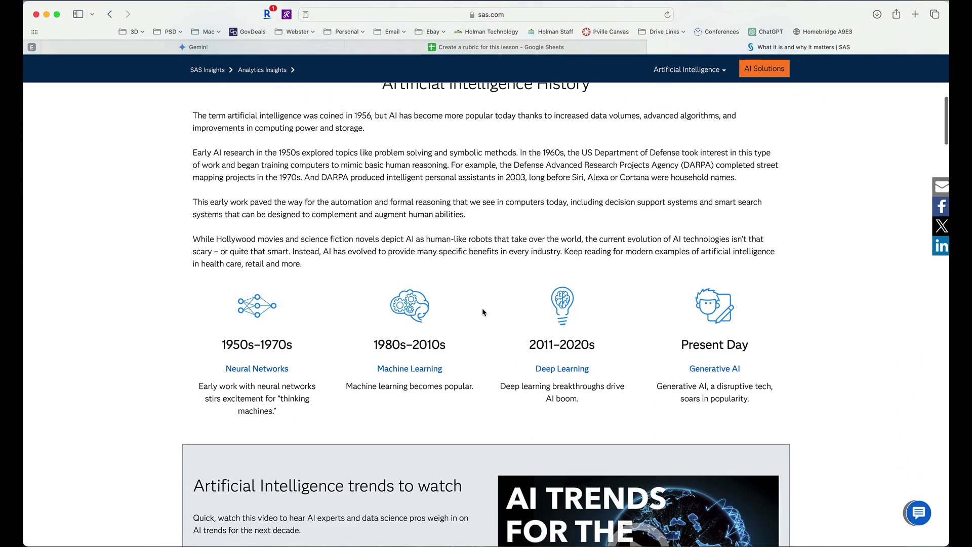
{"action": "scroll", "coordinate": [483, 313], "scroll_direction": "down", "scroll_amount": 2}
{"action": "scroll", "coordinate": [483, 312], "scroll_direction": "down", "scroll_amount": 8}
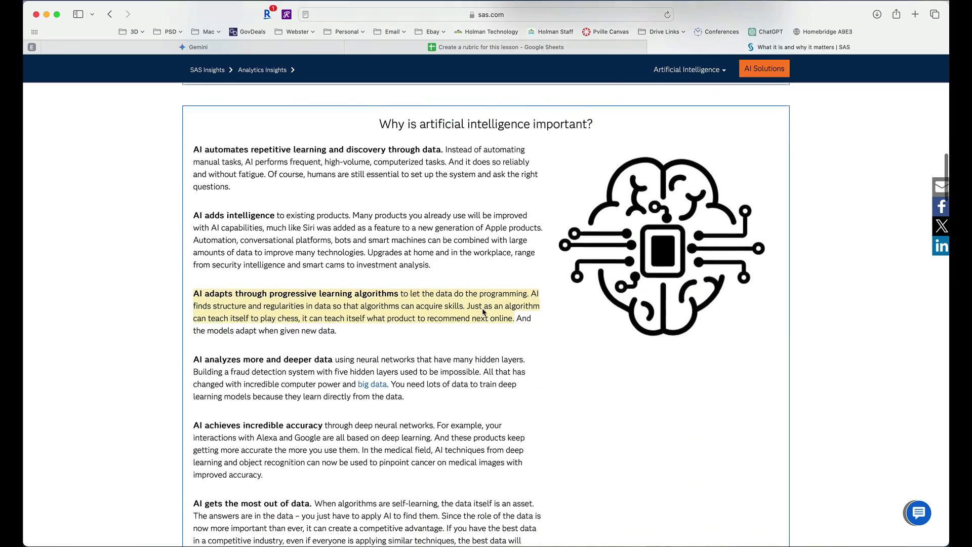
{"action": "scroll", "coordinate": [482, 312], "scroll_direction": "up", "scroll_amount": 15}
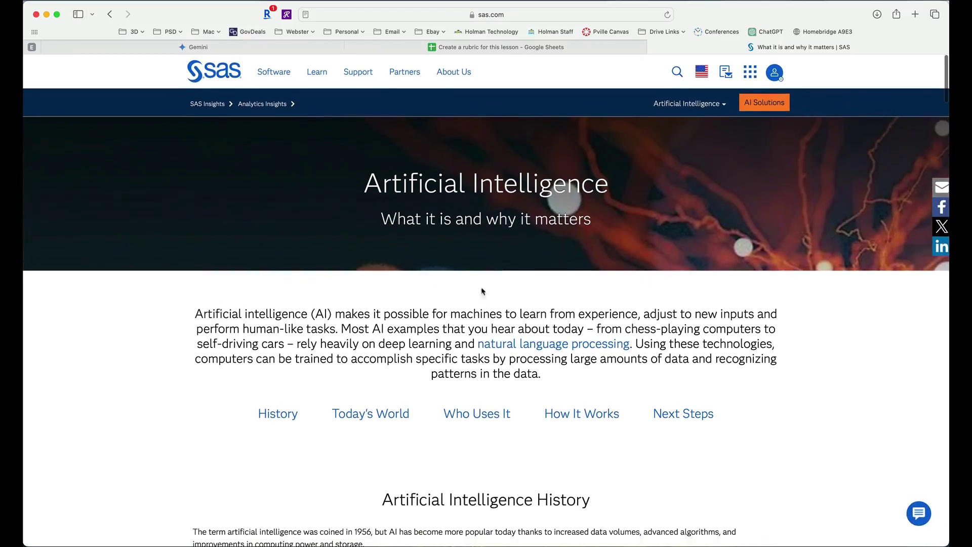
{"action": "left_click", "coordinate": [284, 50]}
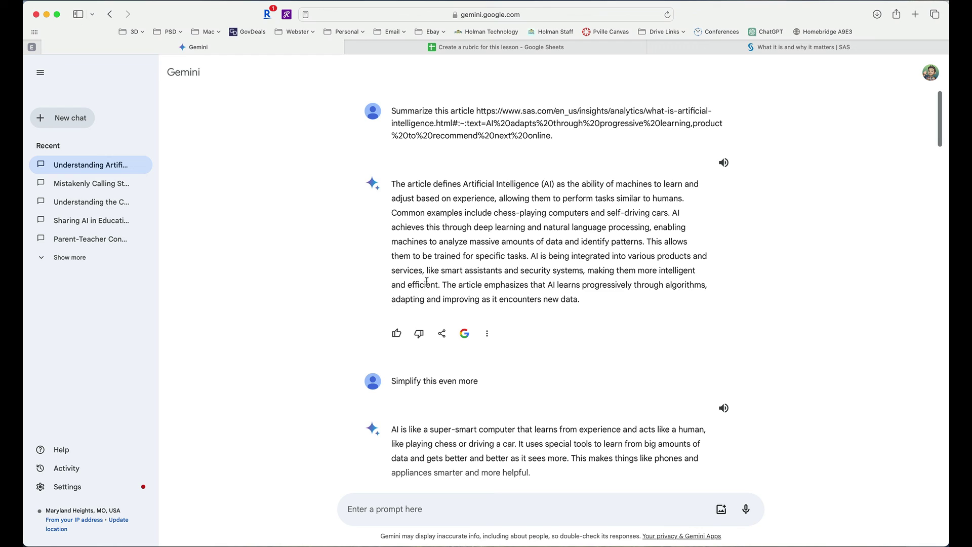
{"action": "scroll", "coordinate": [423, 257], "scroll_direction": "down", "scroll_amount": 1}
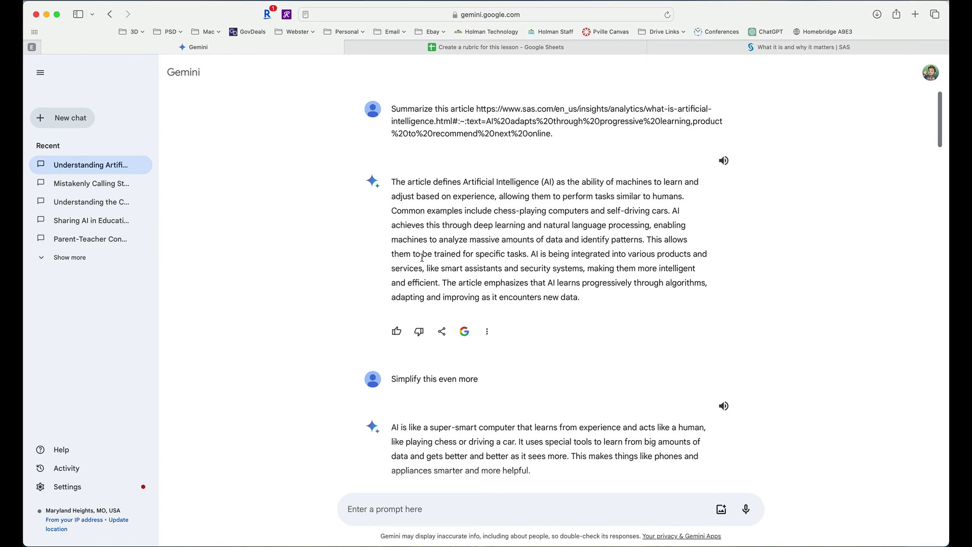